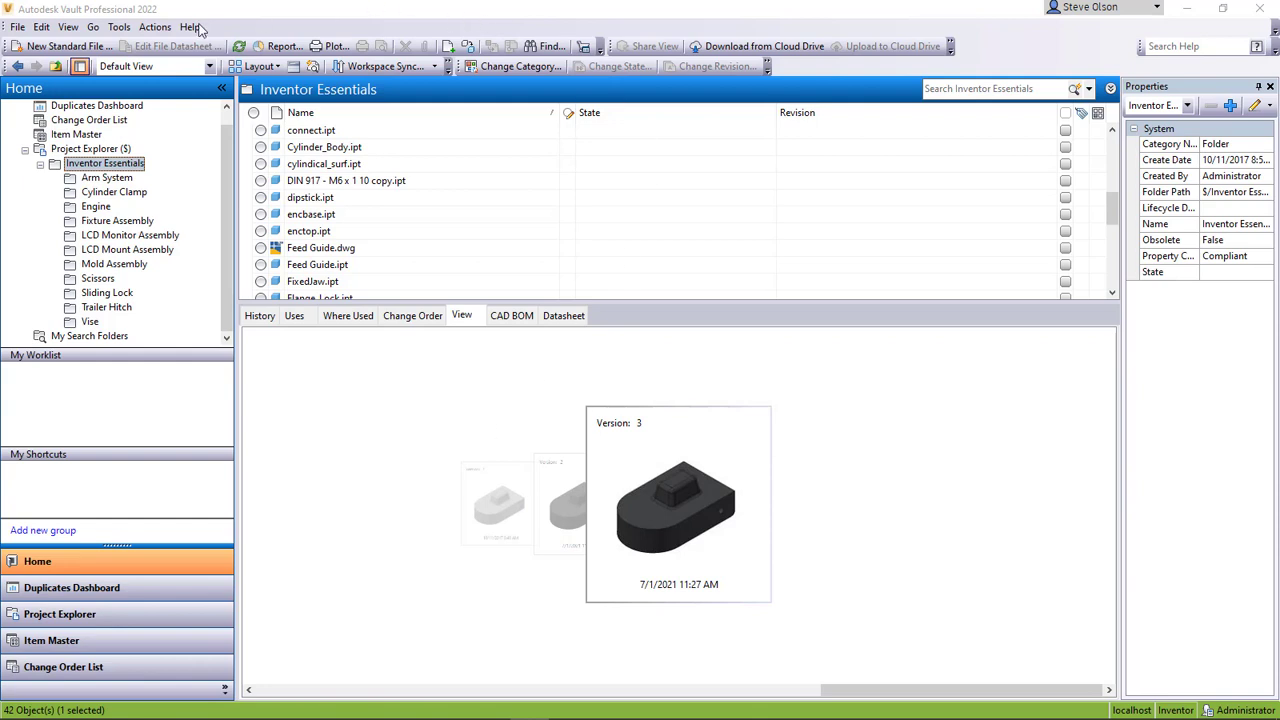
Check the installed product version details from the Help menu, then close them
left_click(191, 28)
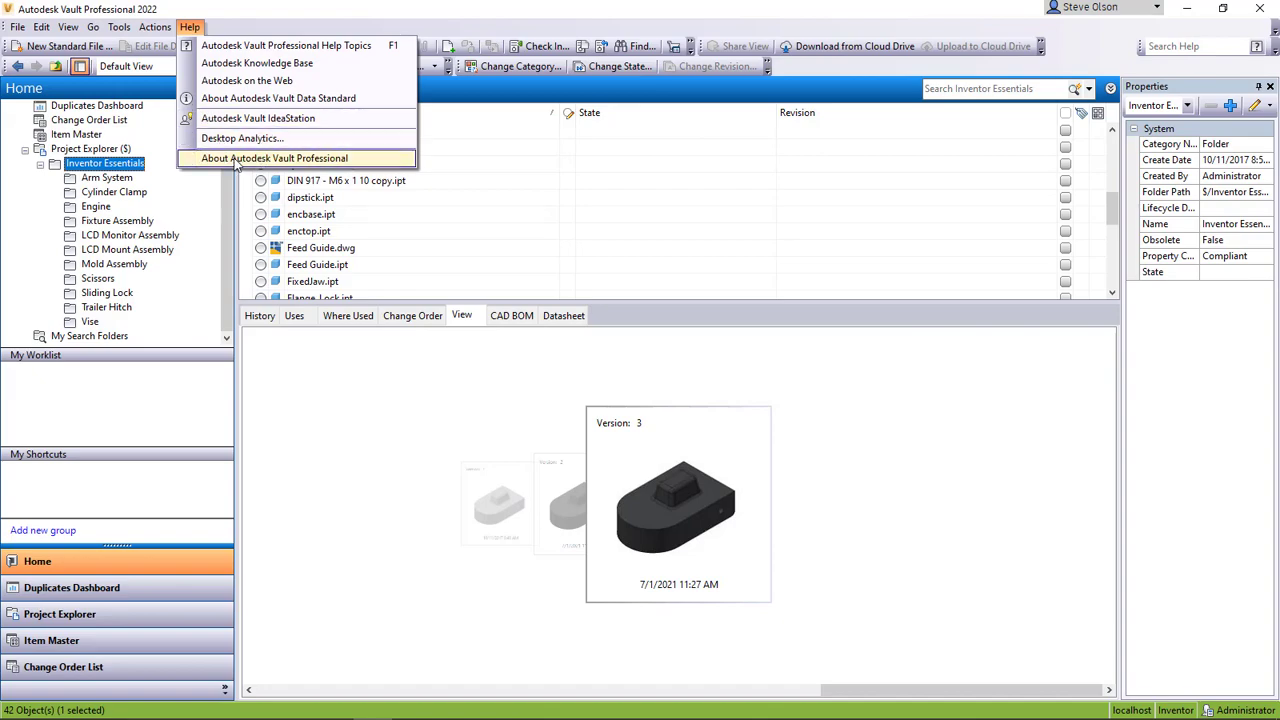
left_click(236, 161)
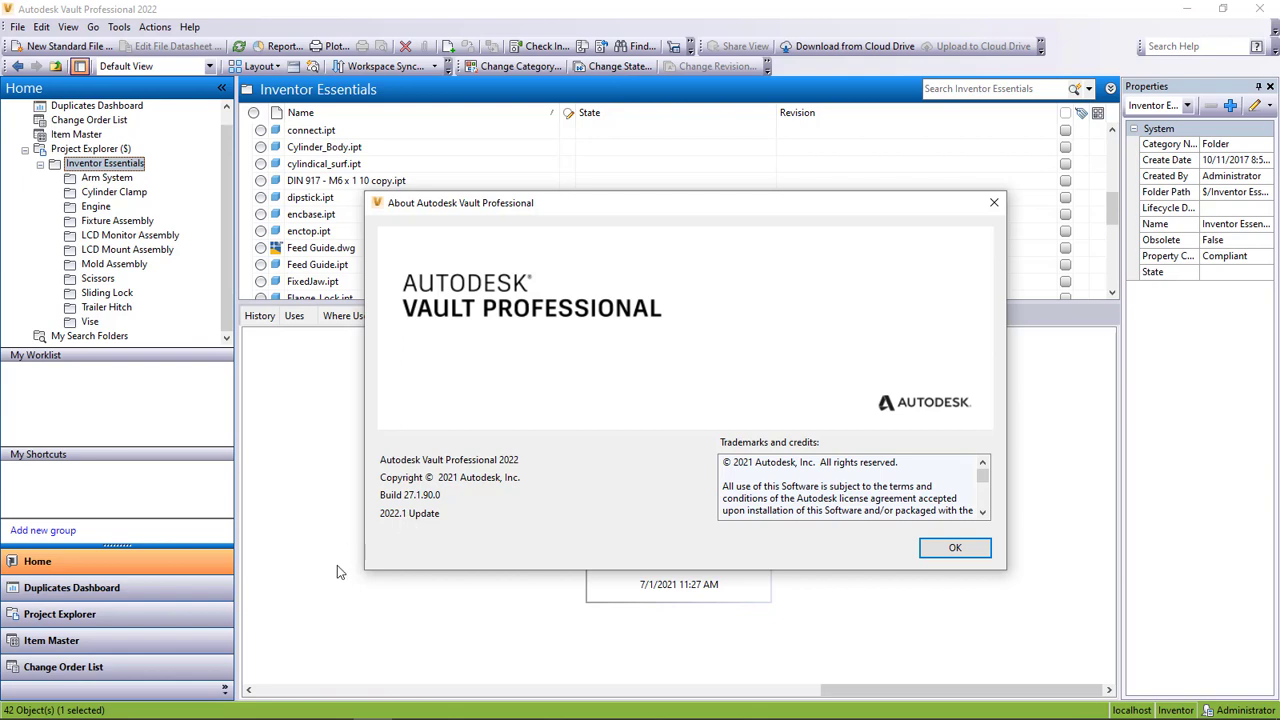
left_click(955, 548)
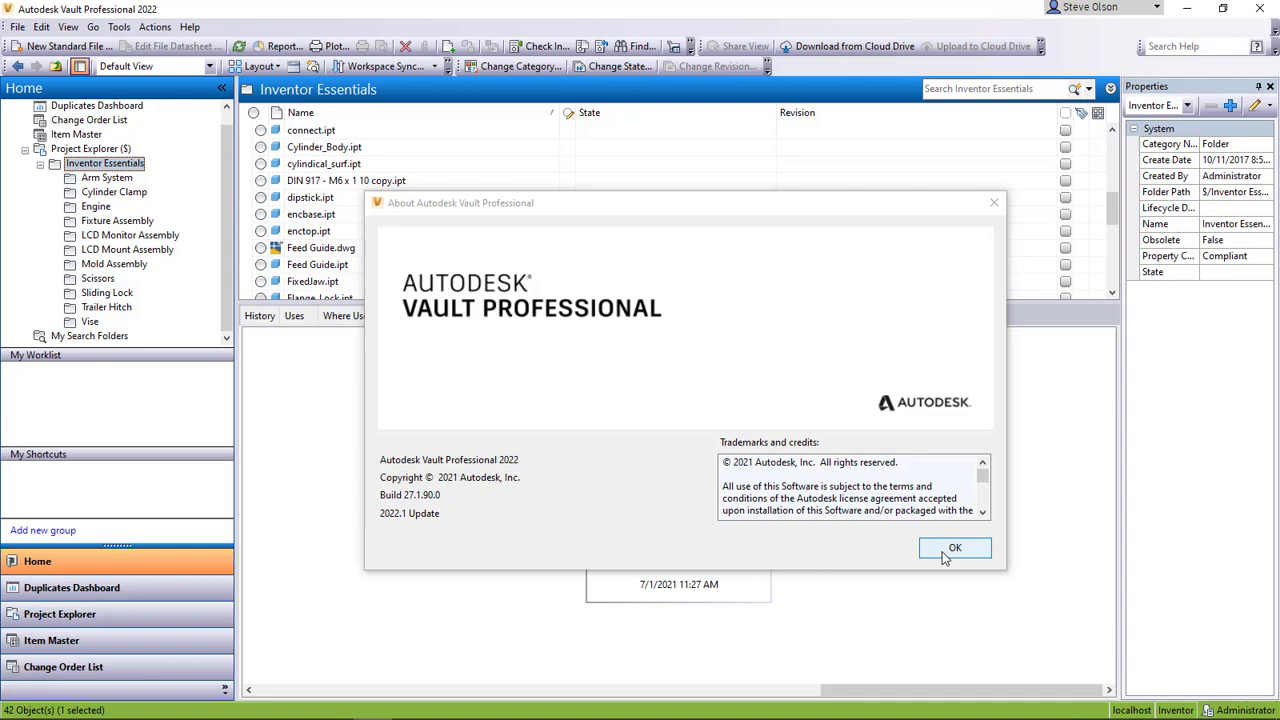
In Tools > Options, set the default viewer for files to Autodesk Viewer
left_click(119, 27)
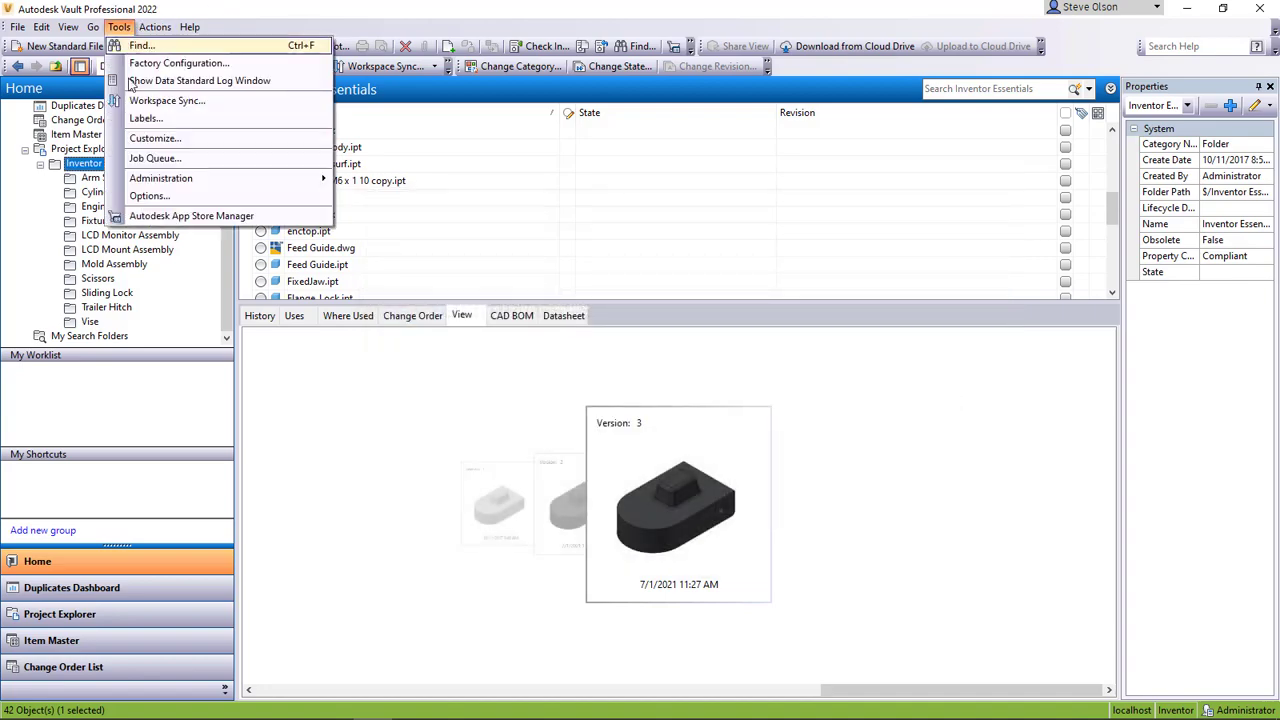
left_click(175, 198)
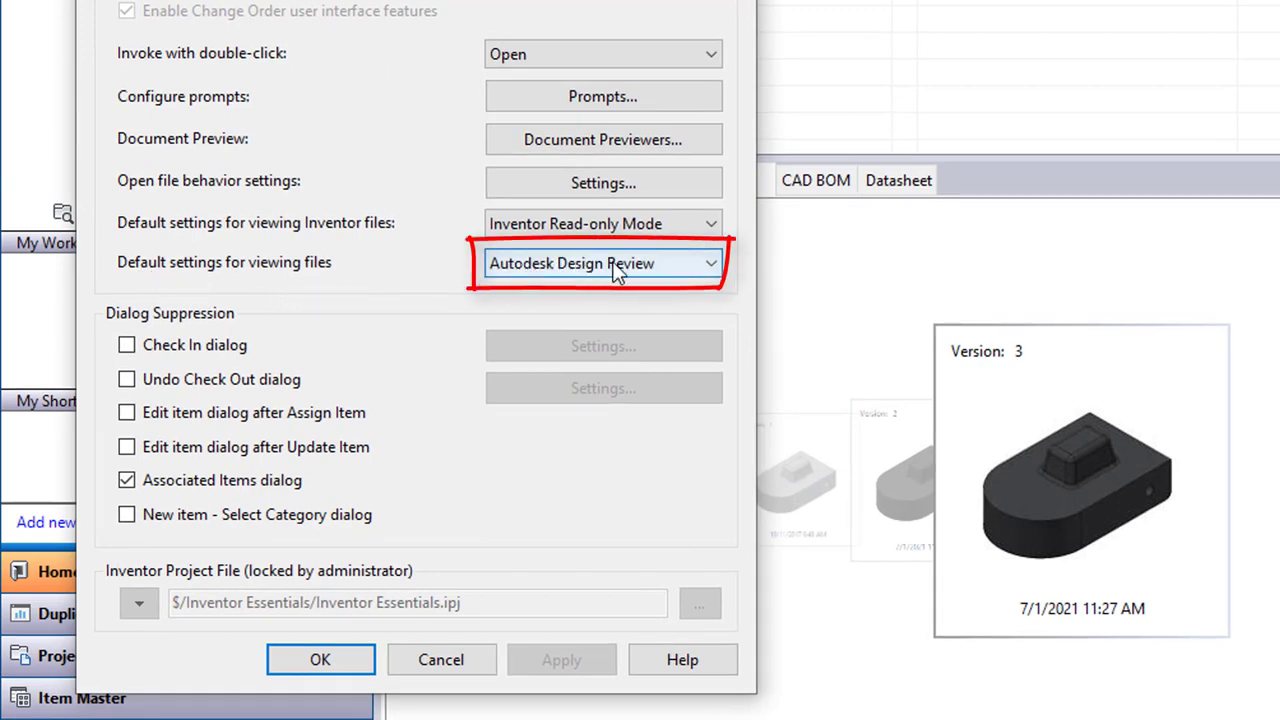
left_click(711, 266)
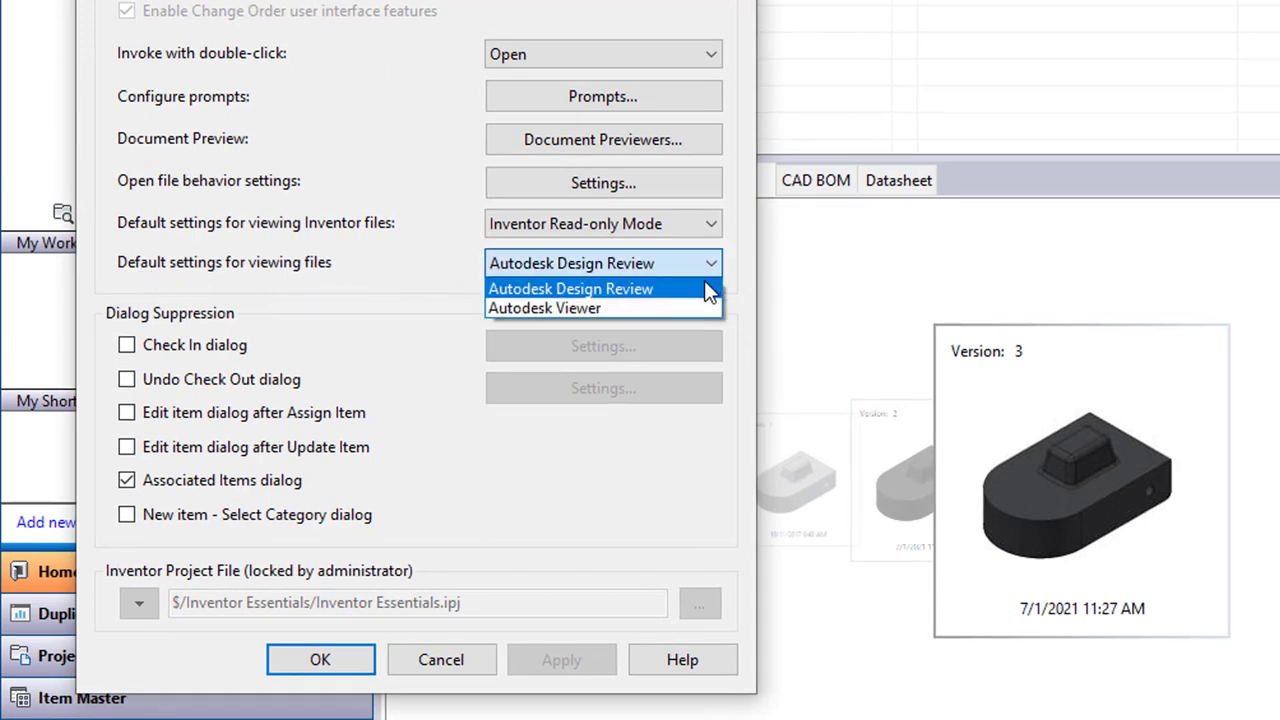
left_click(697, 310)
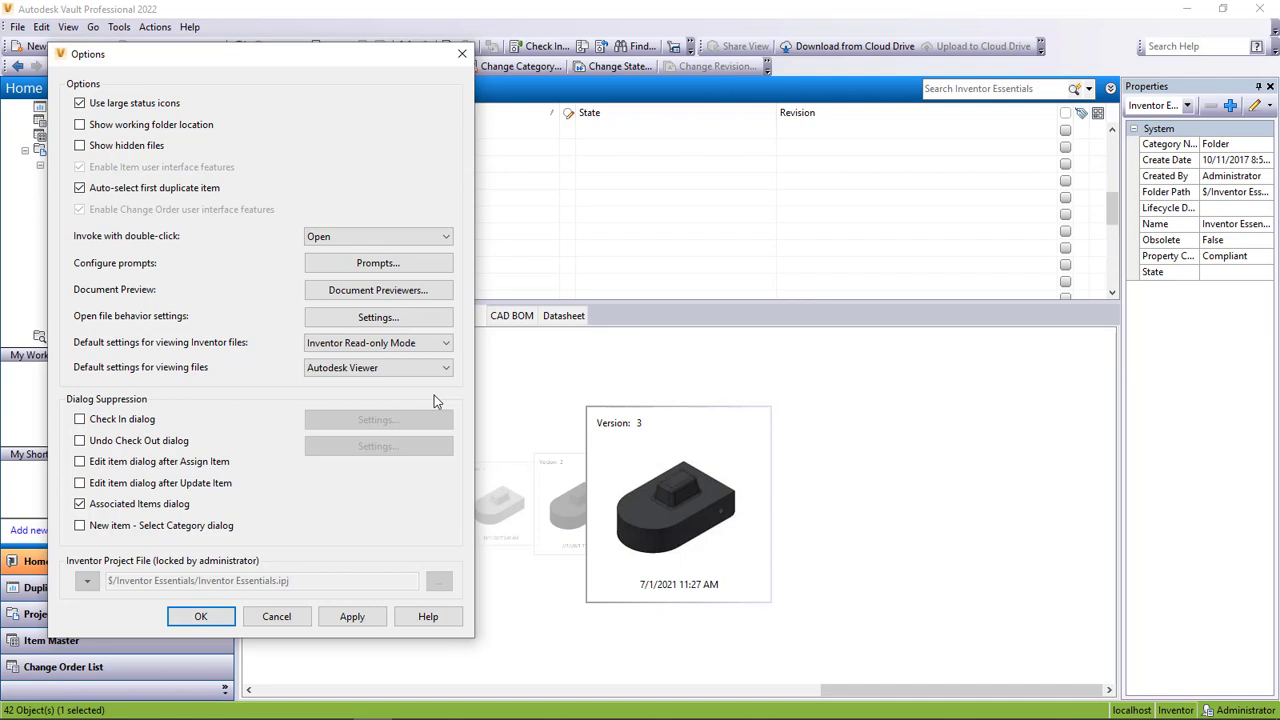
left_click(201, 617)
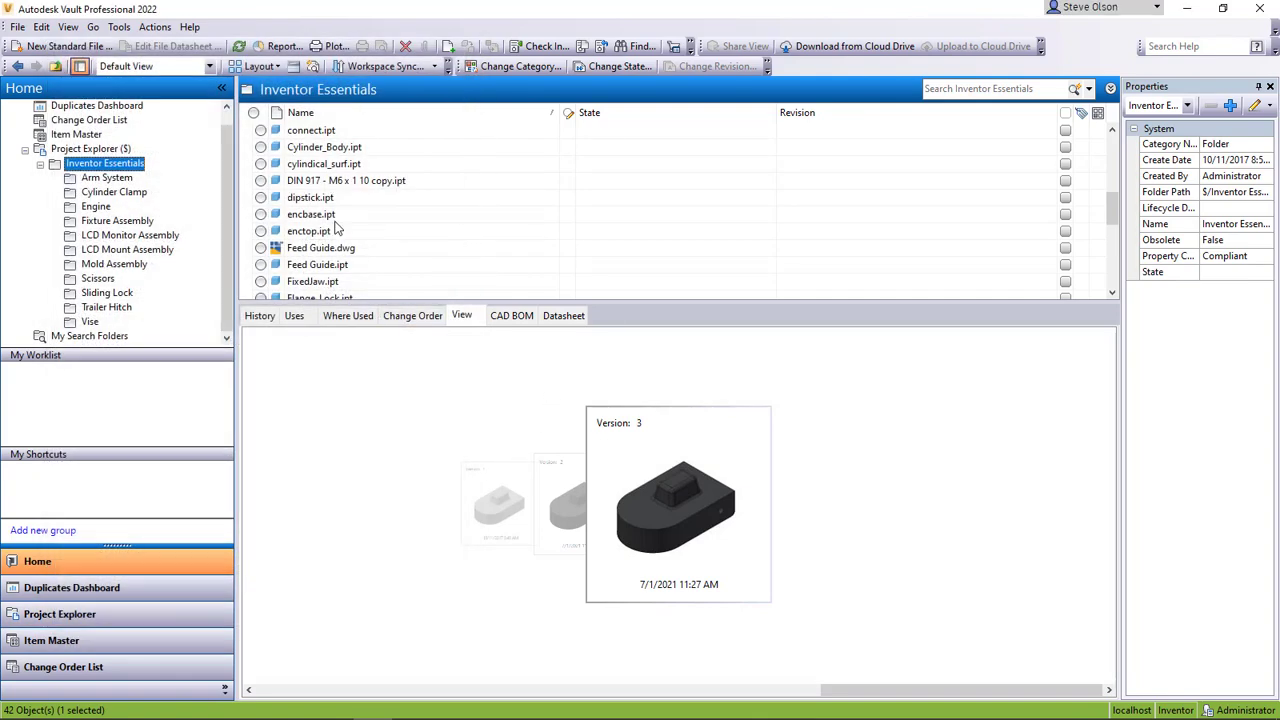
Select Feed Guide.dwg, load it into the interactive Autodesk Viewer preview, and zoom in
left_click(341, 251)
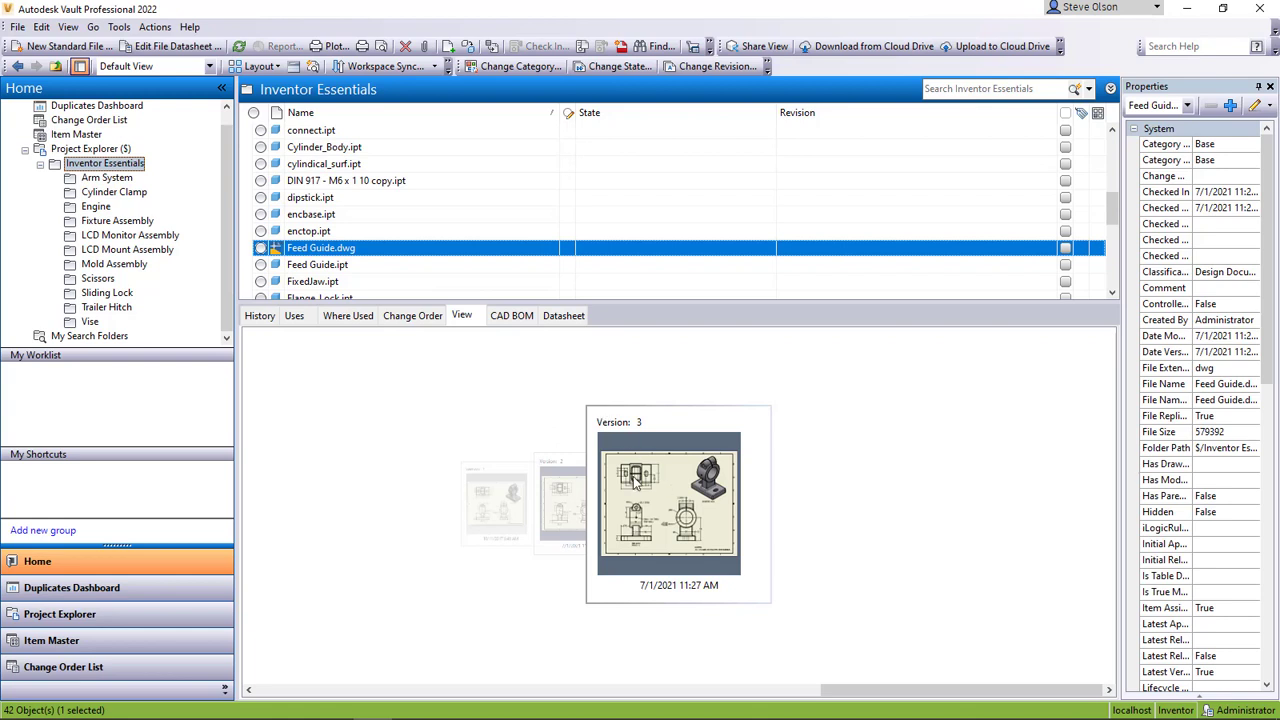
left_click(678, 512)
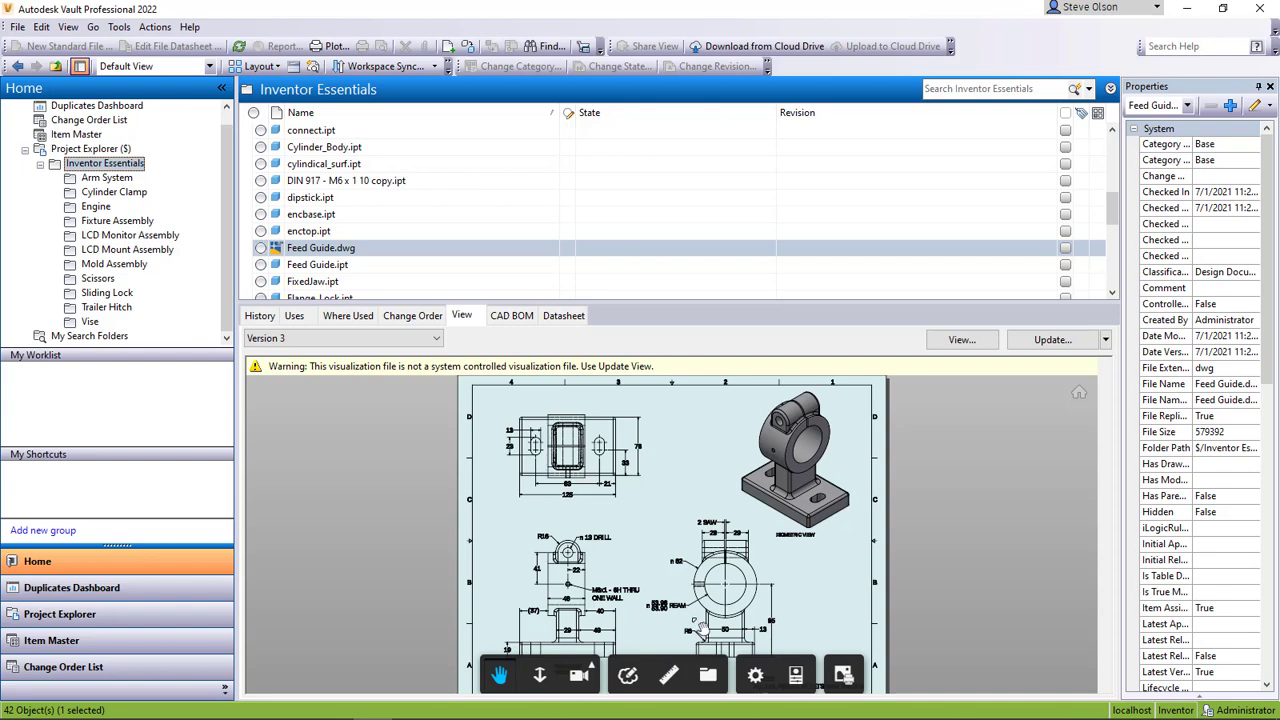
scroll(591, 583, "up", 1)
scroll(591, 583, "up", 6)
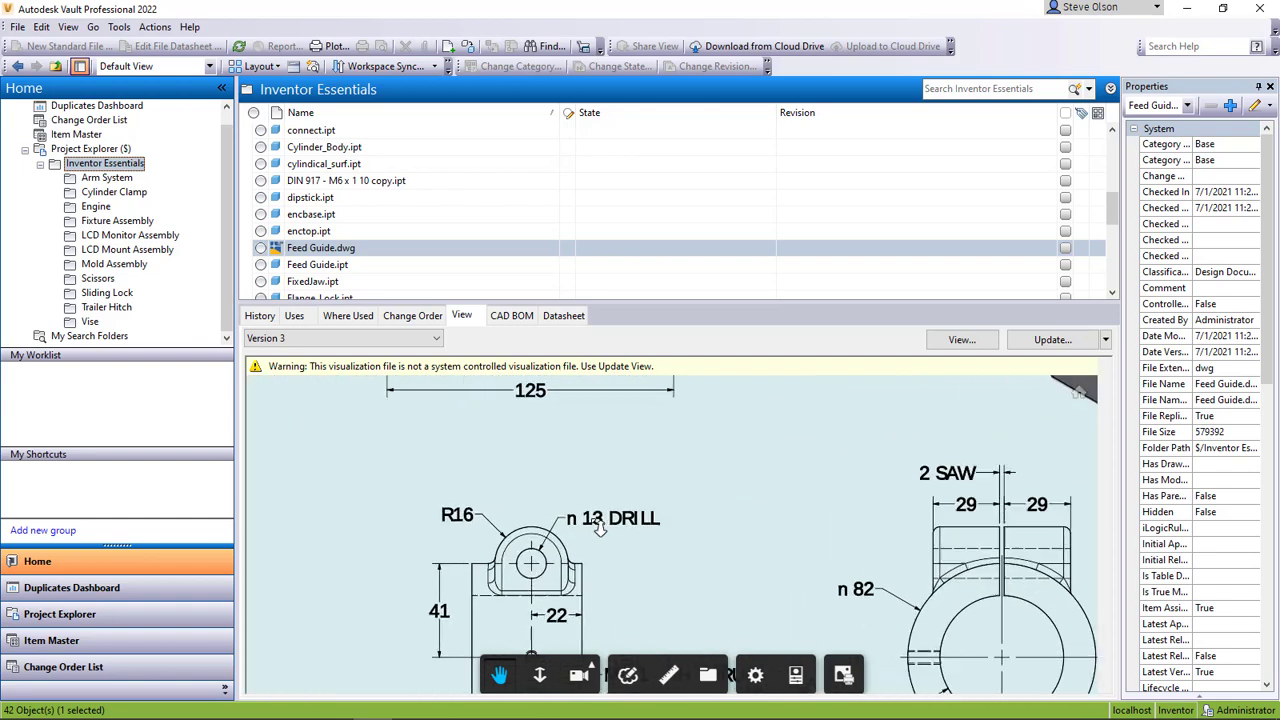
Draw a cloud markup around 'n 13 DRILL' with a 'Check Symbol' text callout
left_click(631, 680)
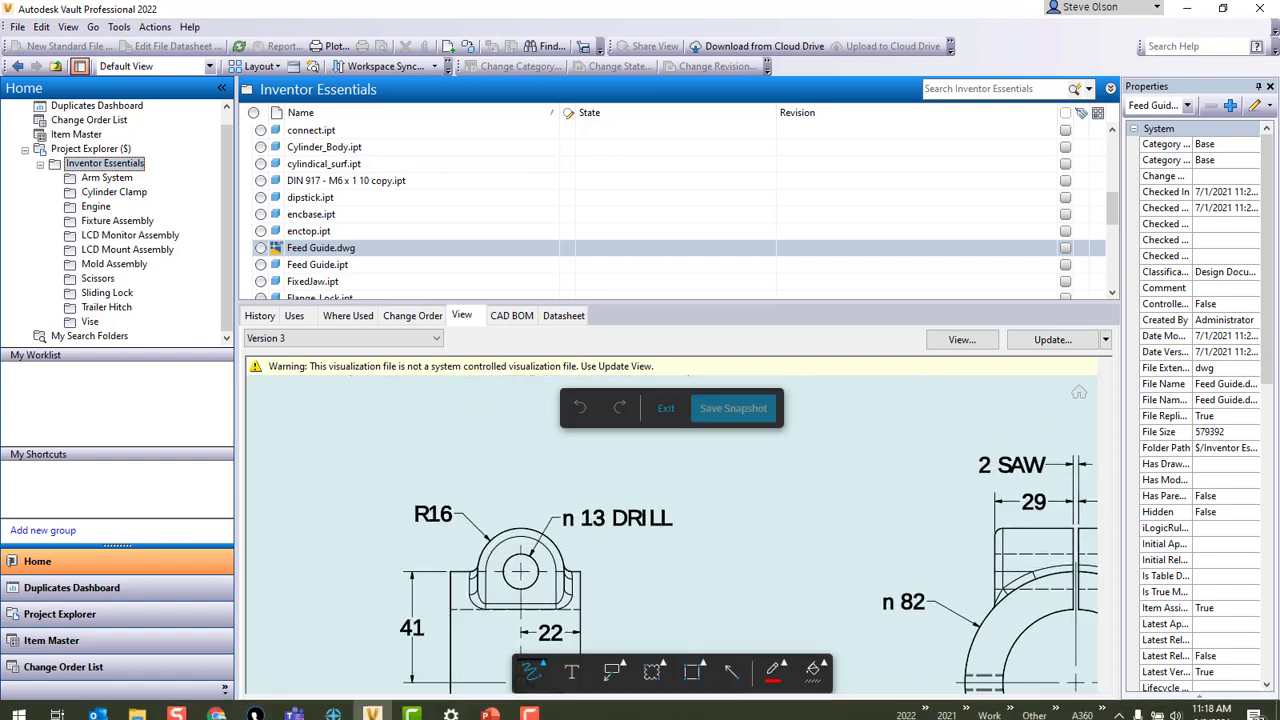
left_click(625, 672)
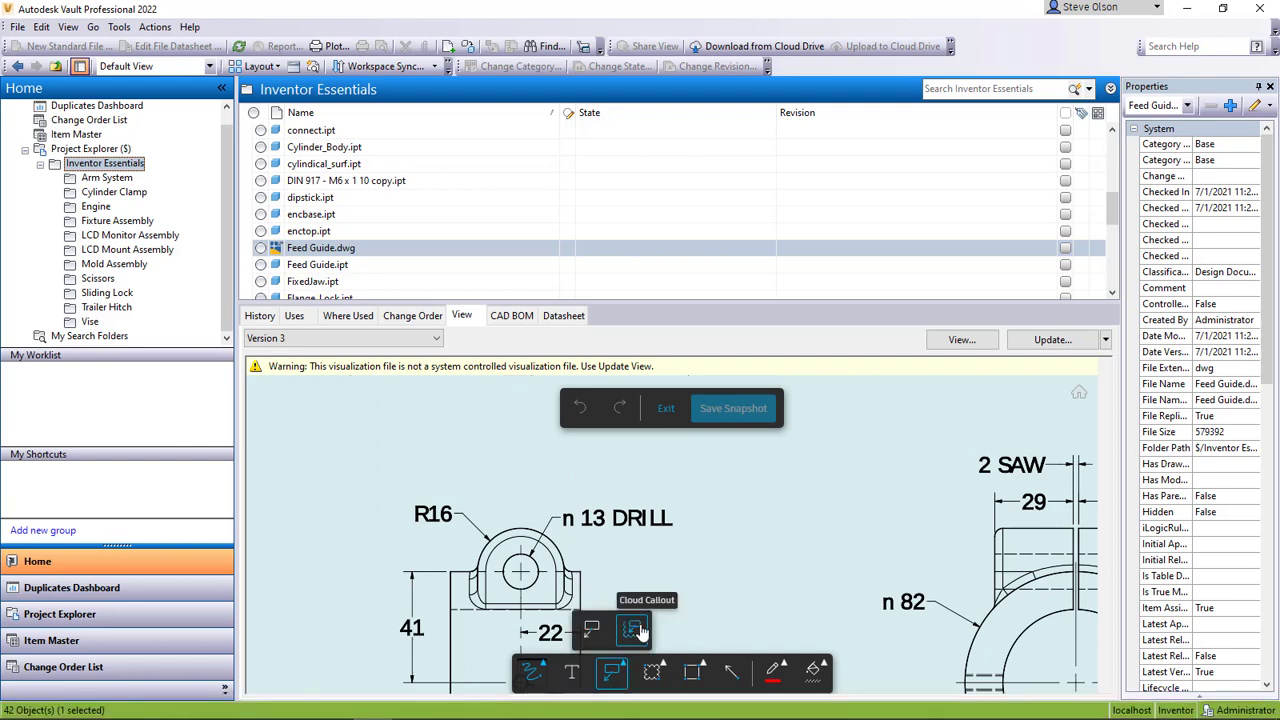
left_click(631, 628)
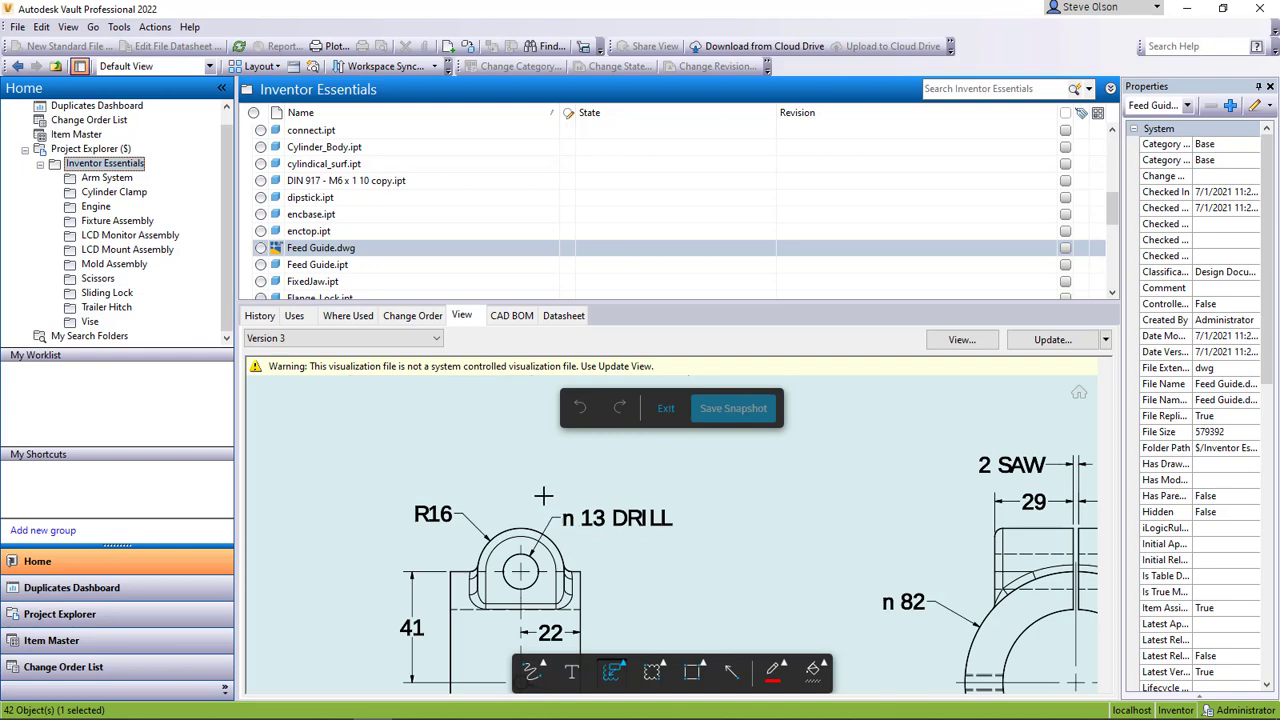
left_click_drag(542, 495, 693, 544)
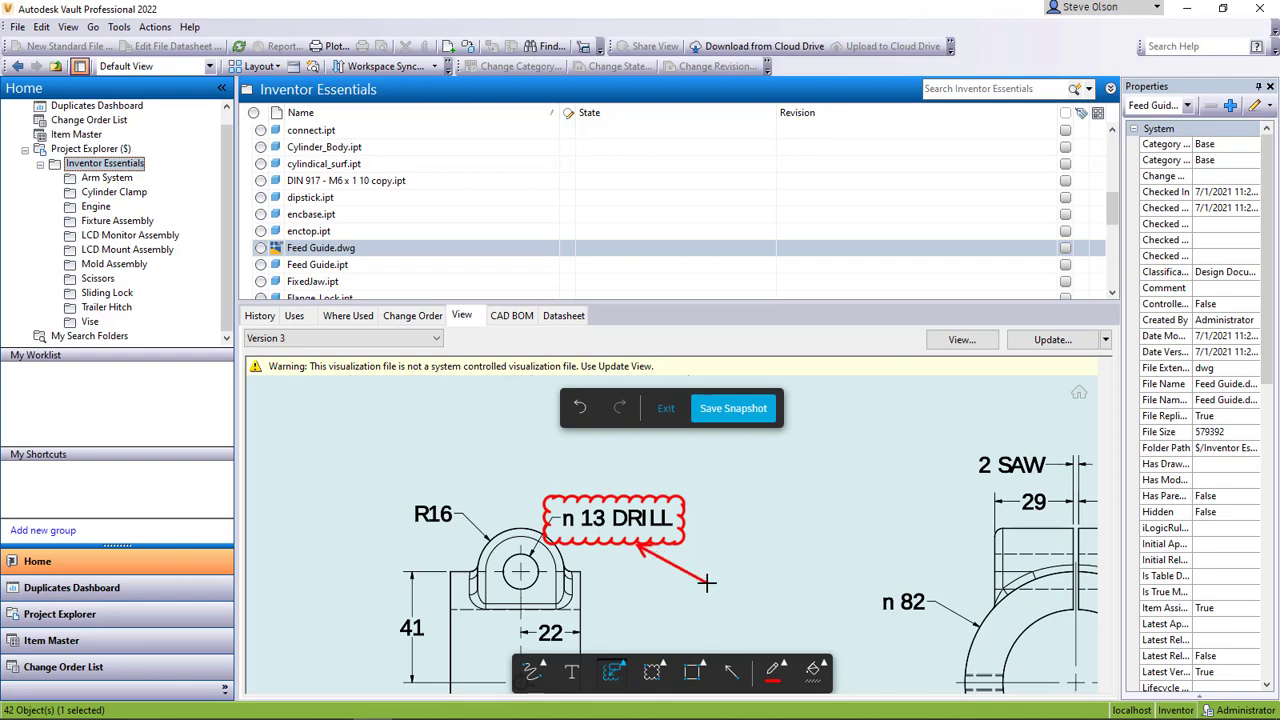
left_click(706, 582)
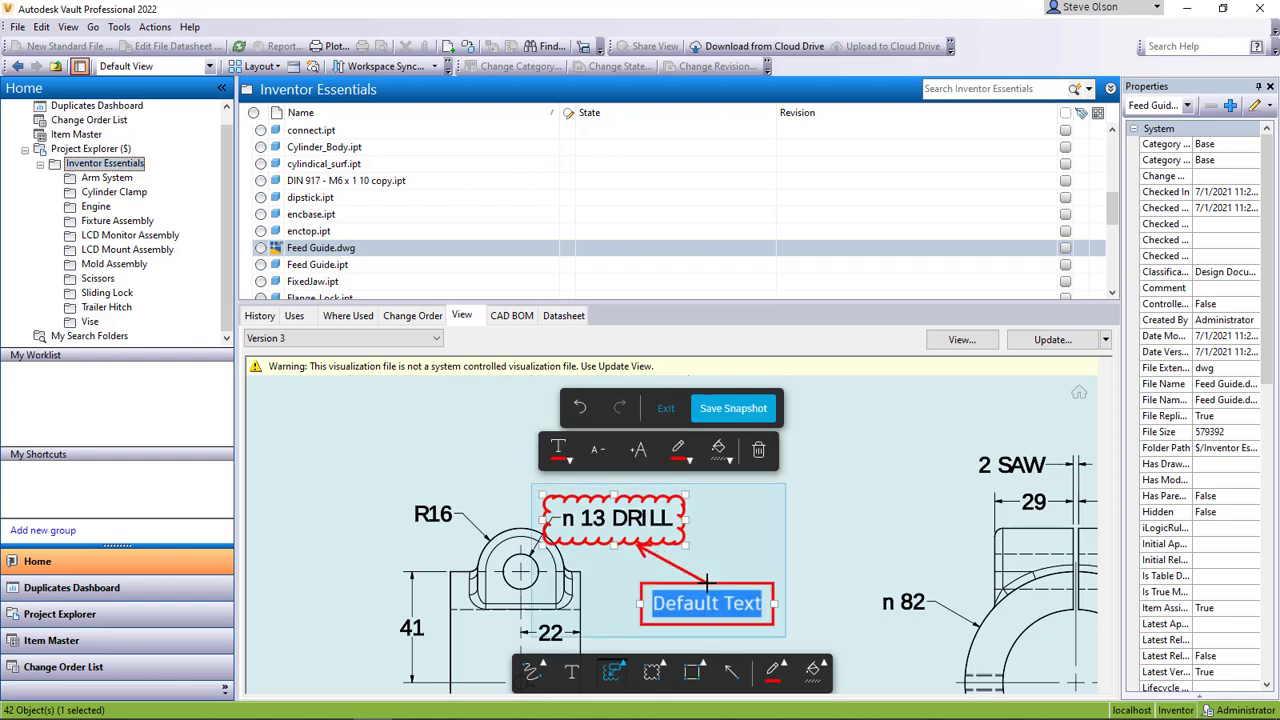
type("Check Sy")
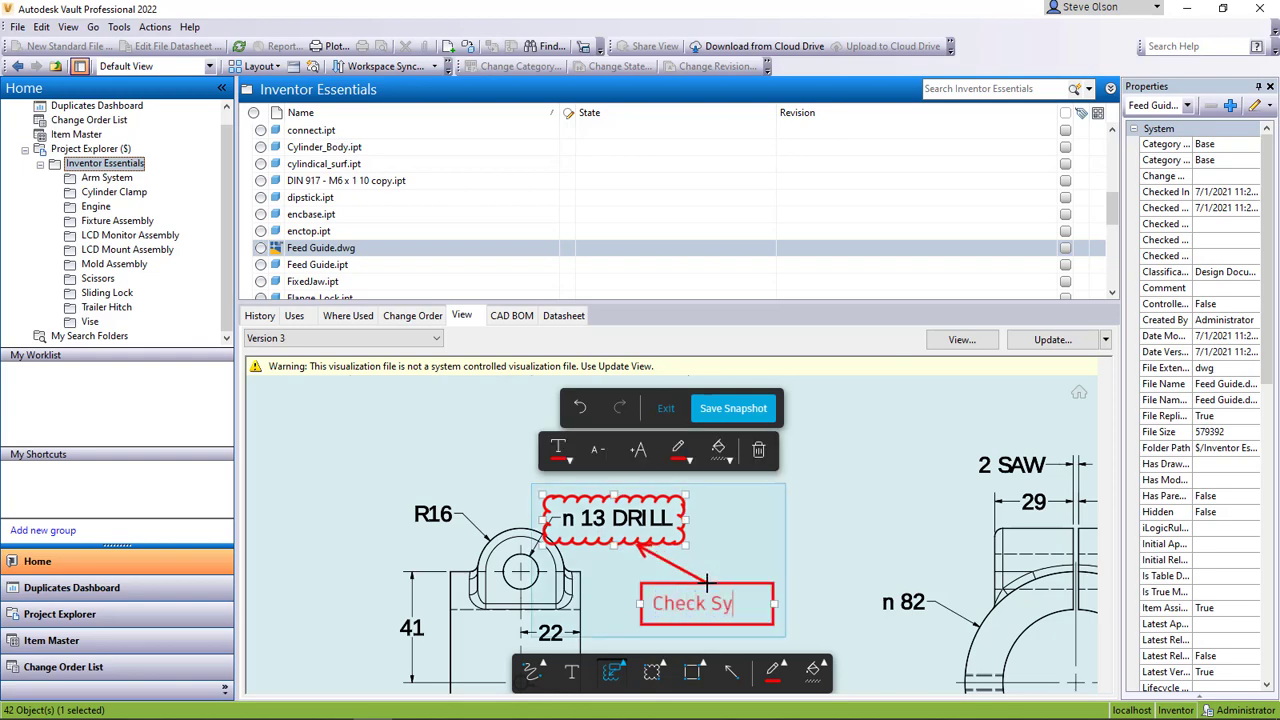
type("mbol")
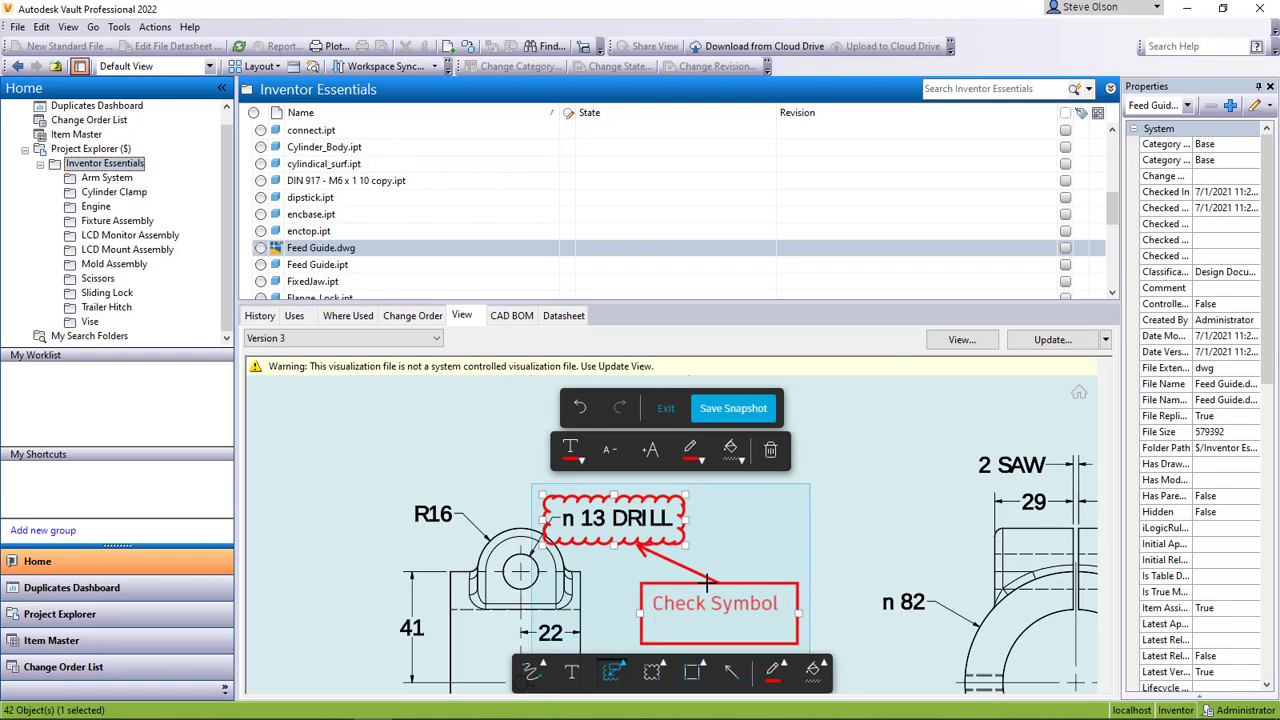
left_click(706, 582)
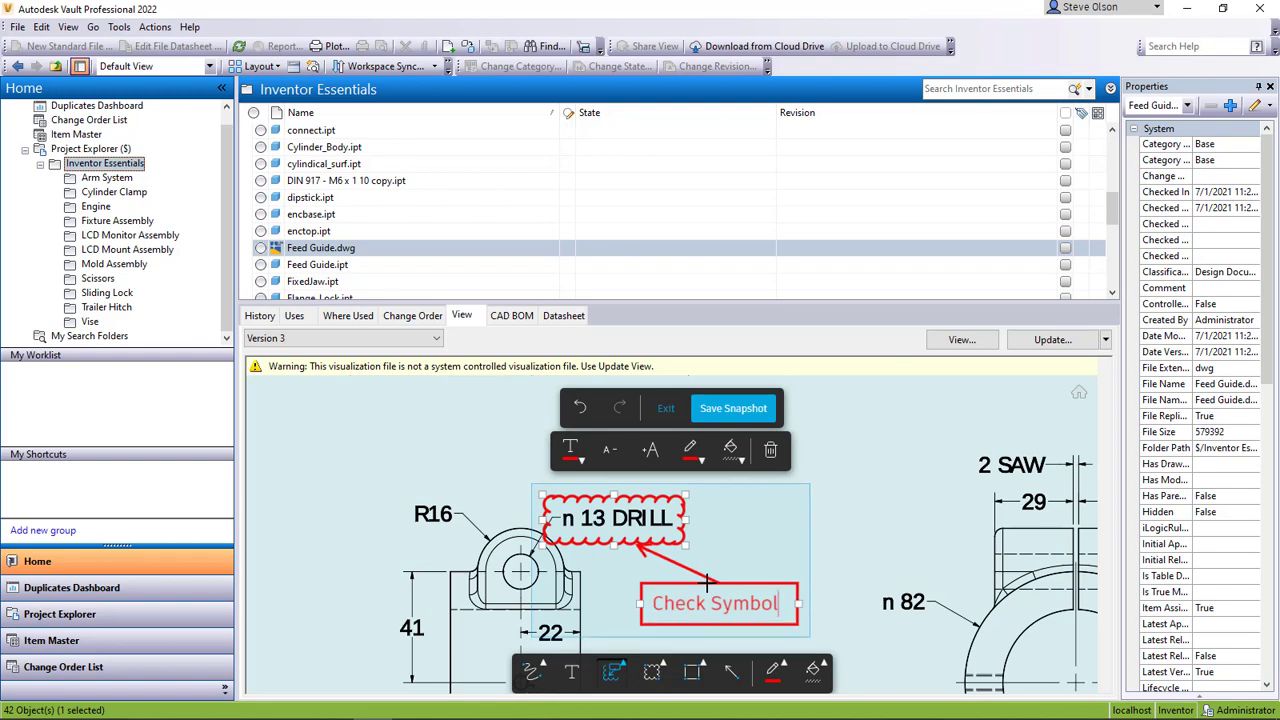
Deselect the markup, zoom out, and open the Save Snapshot dialog
left_click(878, 486)
scroll(828, 480, "down", 5)
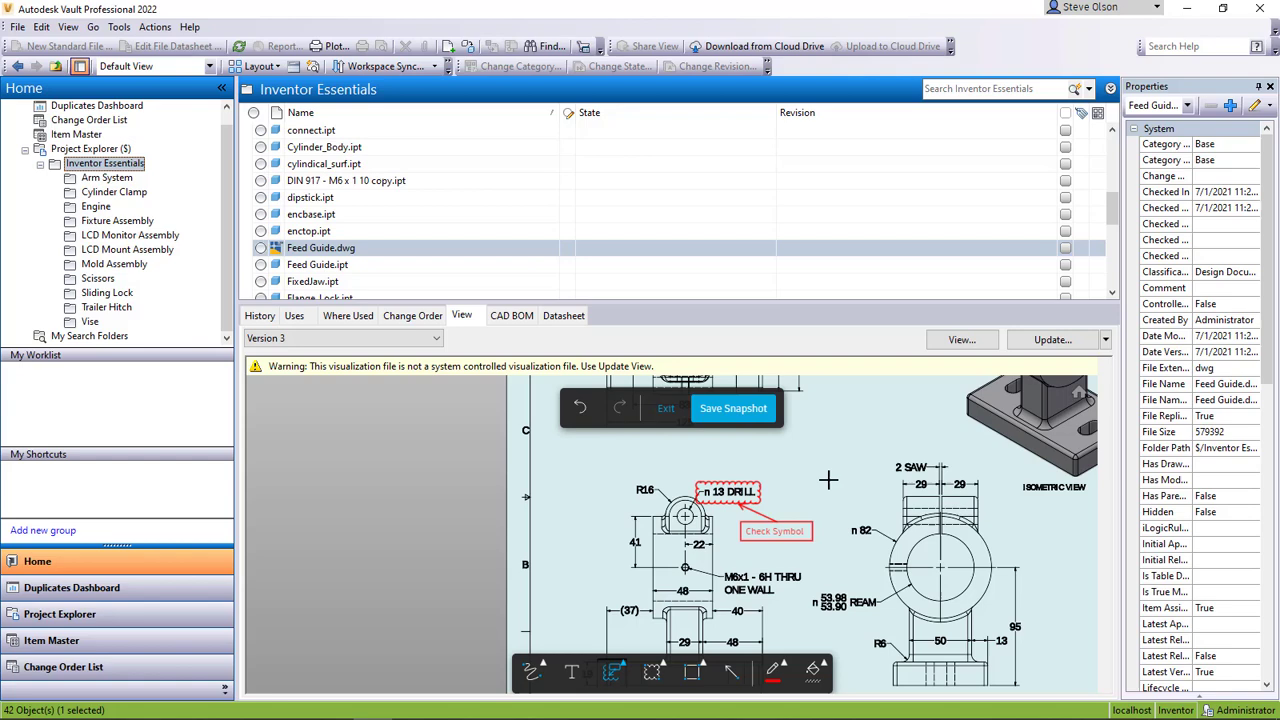
scroll(828, 480, "down", 4)
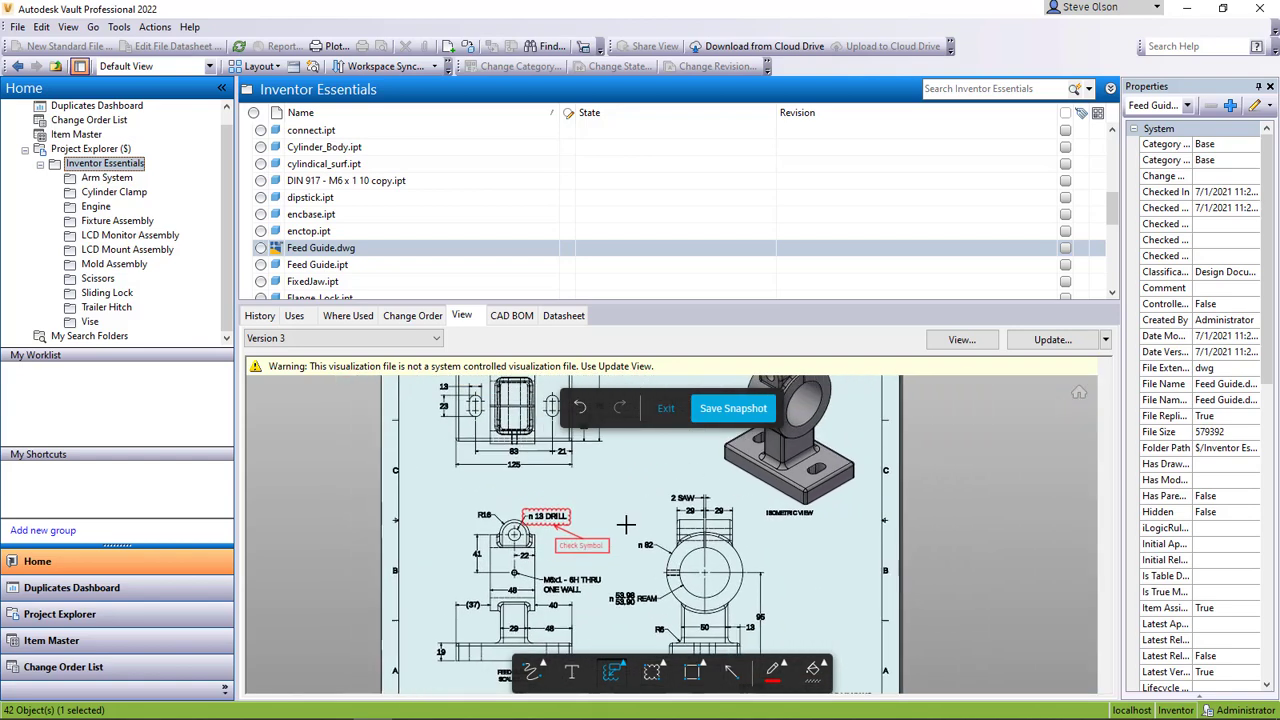
scroll(650, 480, "down", 4)
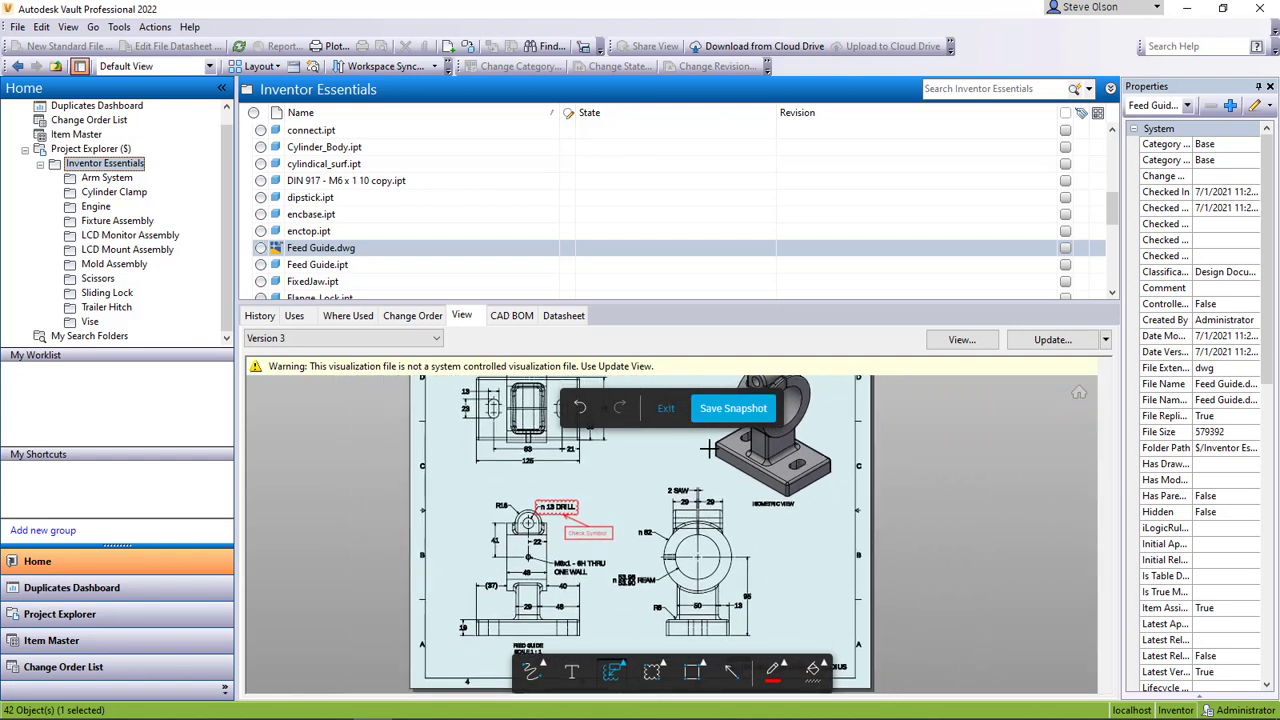
left_click(740, 412)
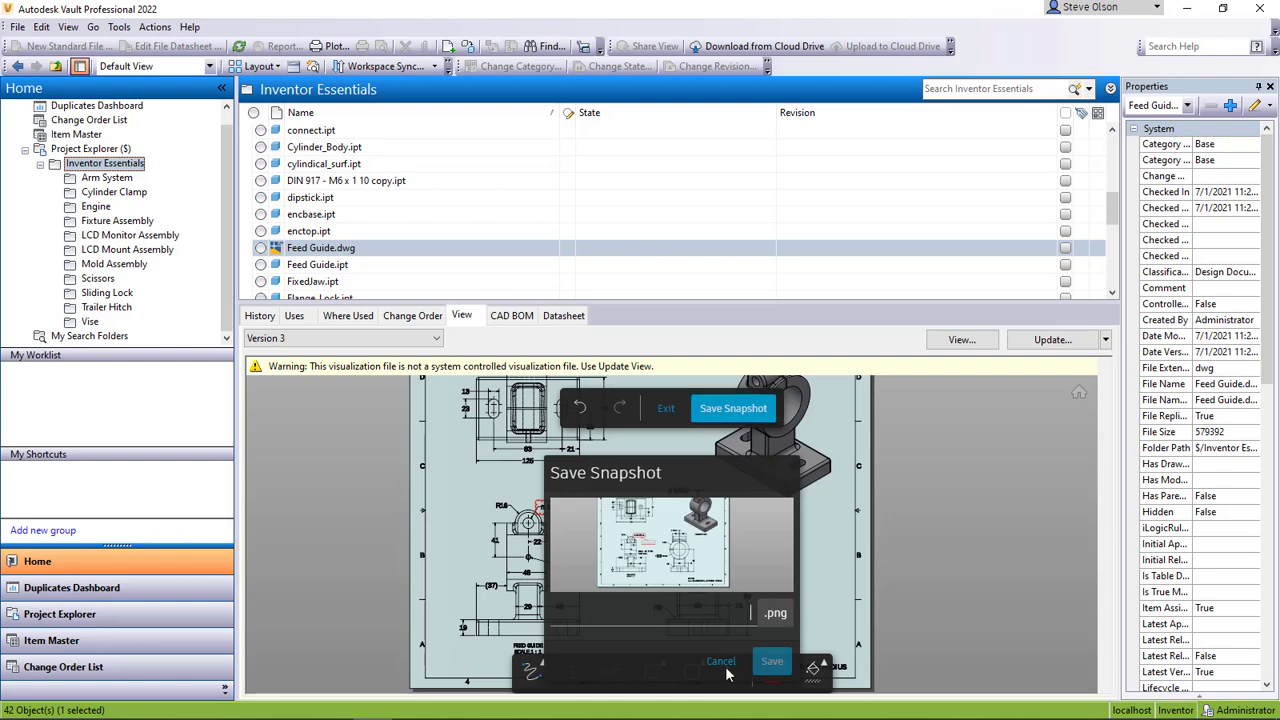
Name the snapshot 'Markup 101' and save it to the Desktop as Markup 101.png
mouse_move(729, 716)
type("Markup")
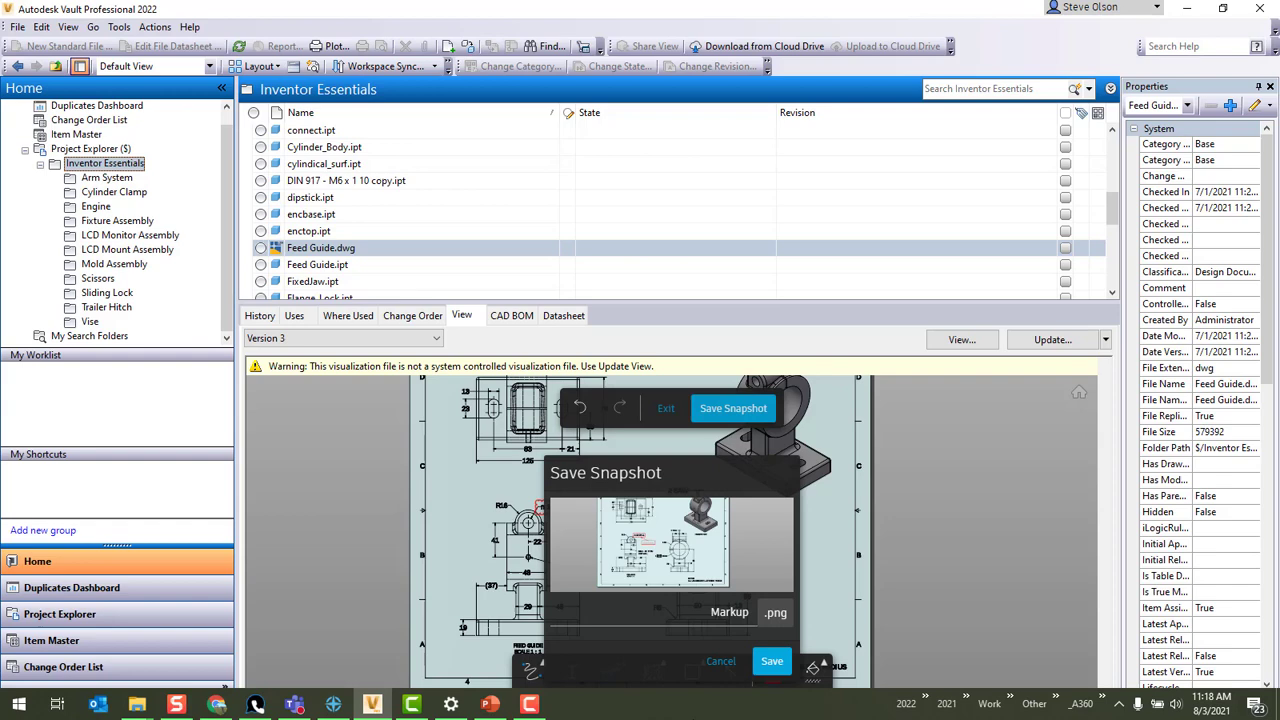
type(" 101")
left_click(770, 661)
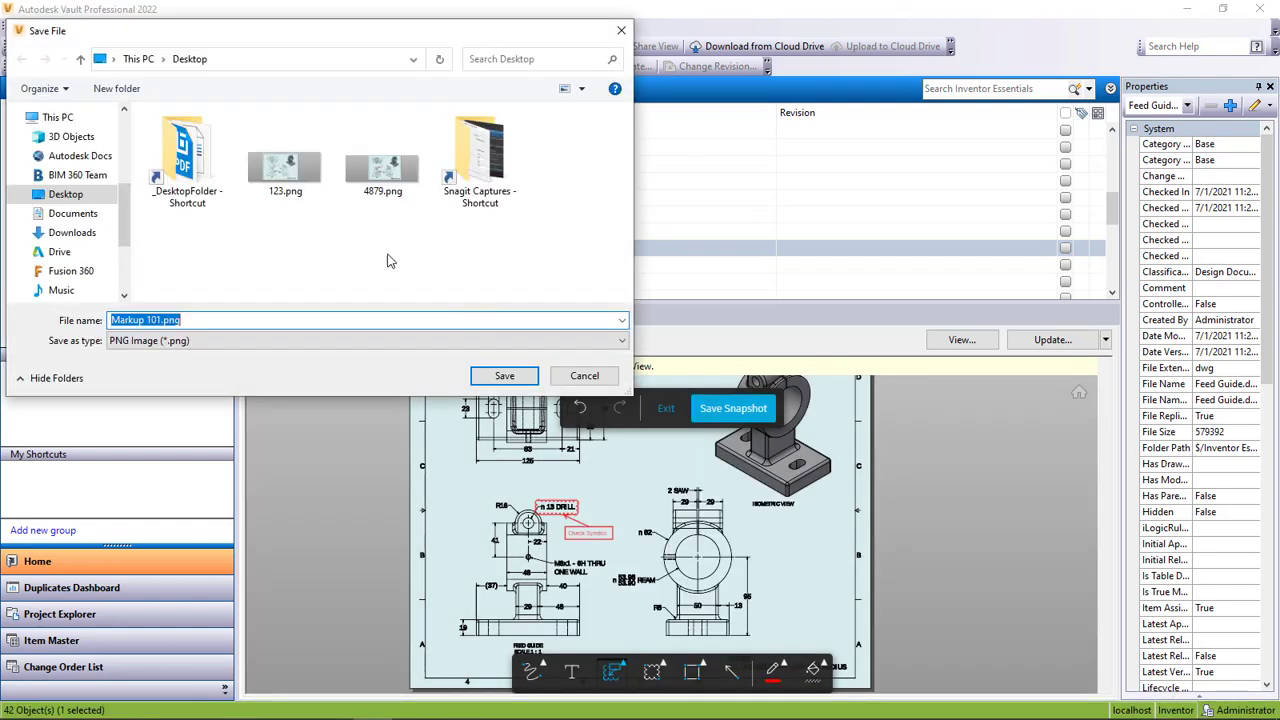
left_click(494, 378)
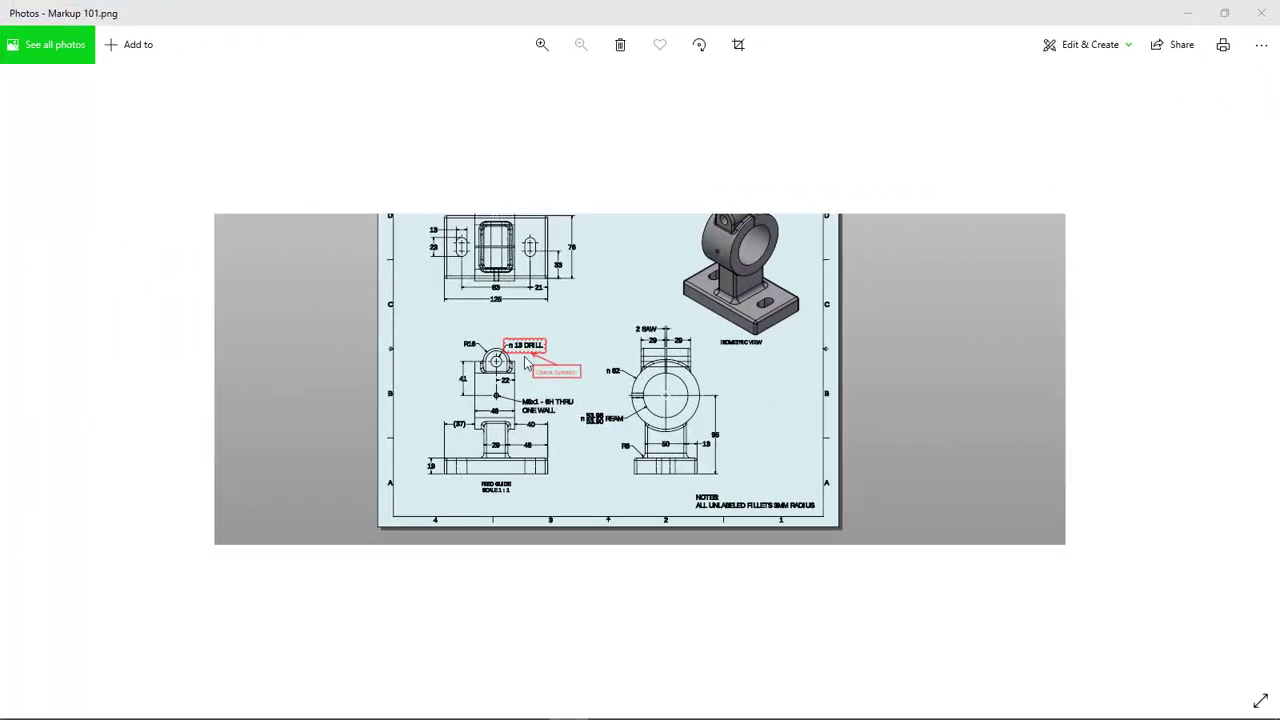
scroll(463, 340, "up", 3)
scroll(463, 340, "up", 2)
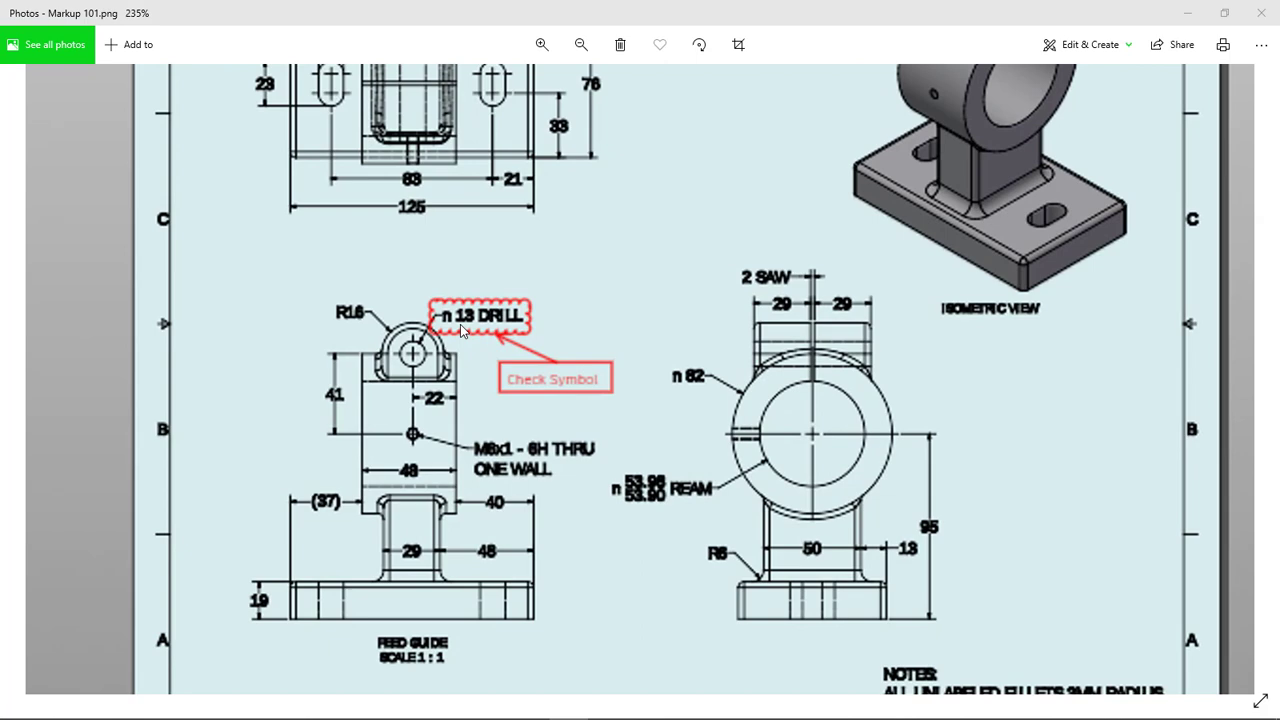
scroll(460, 324, "down", 4)
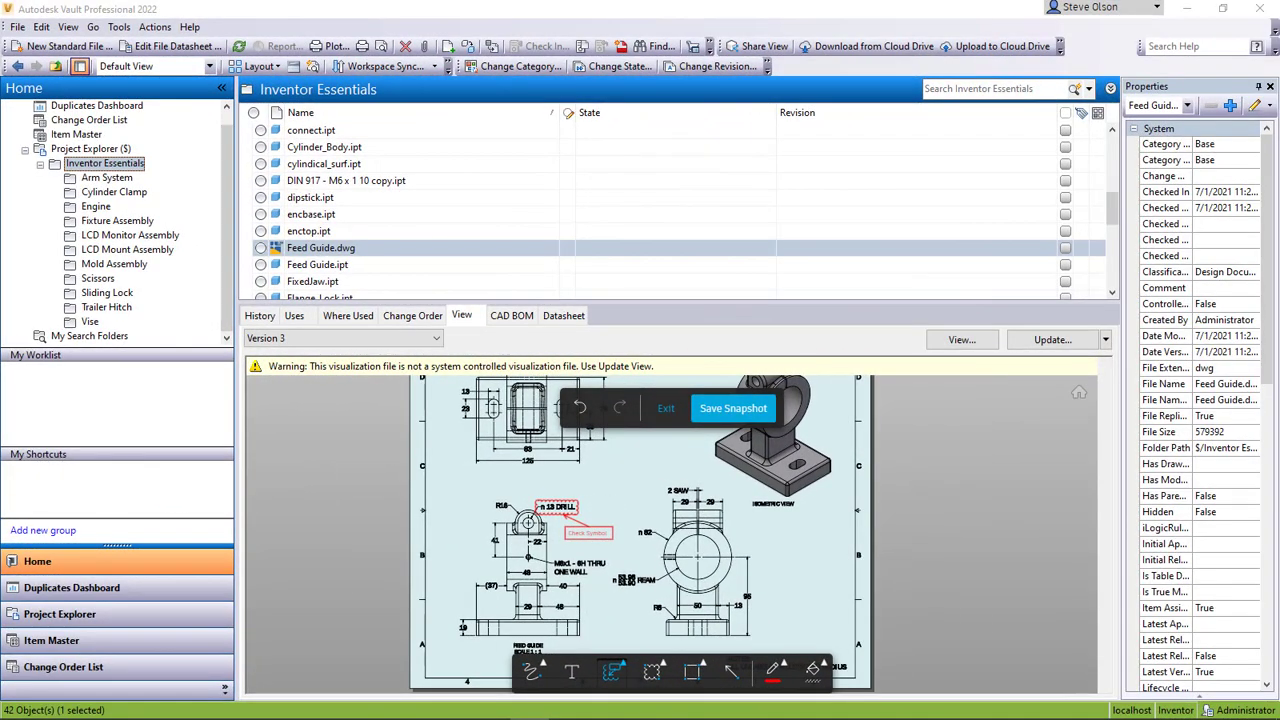
Exit markup mode, preview socket_final.iam, enlarge the 3D preview area and orbit slightly
left_click(666, 409)
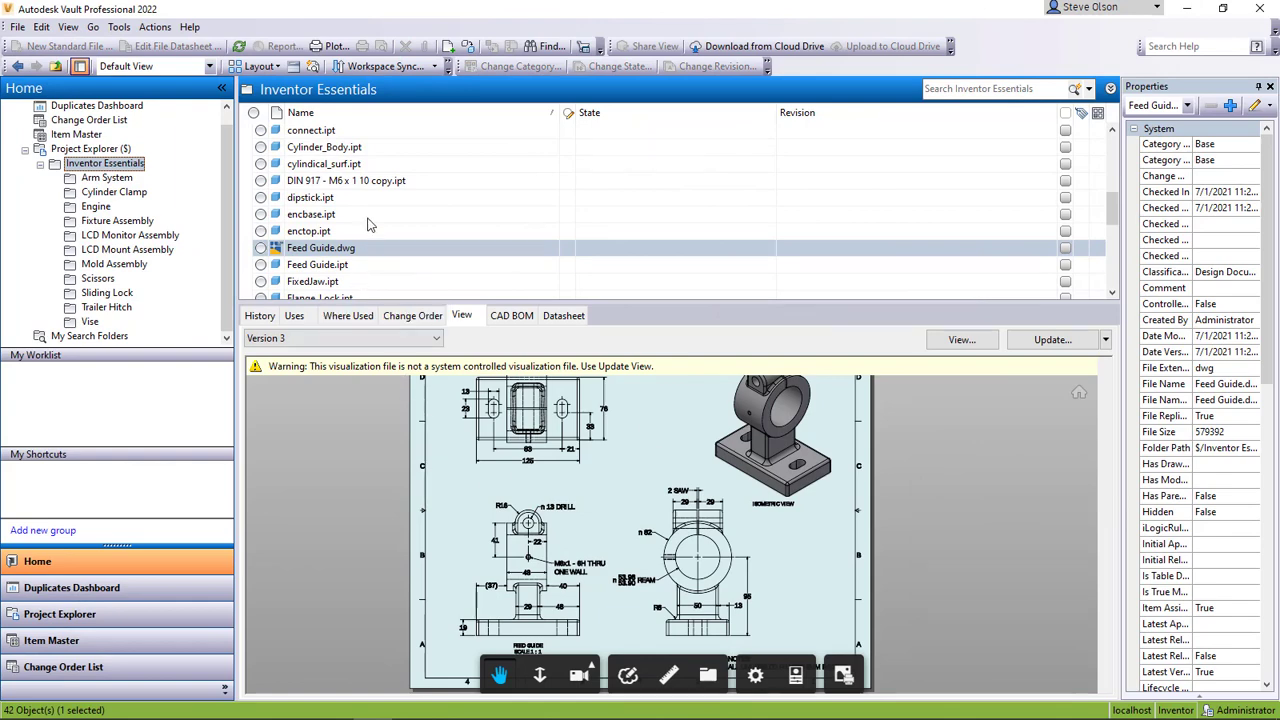
scroll(367, 219, "down", 2)
scroll(367, 219, "down", 4)
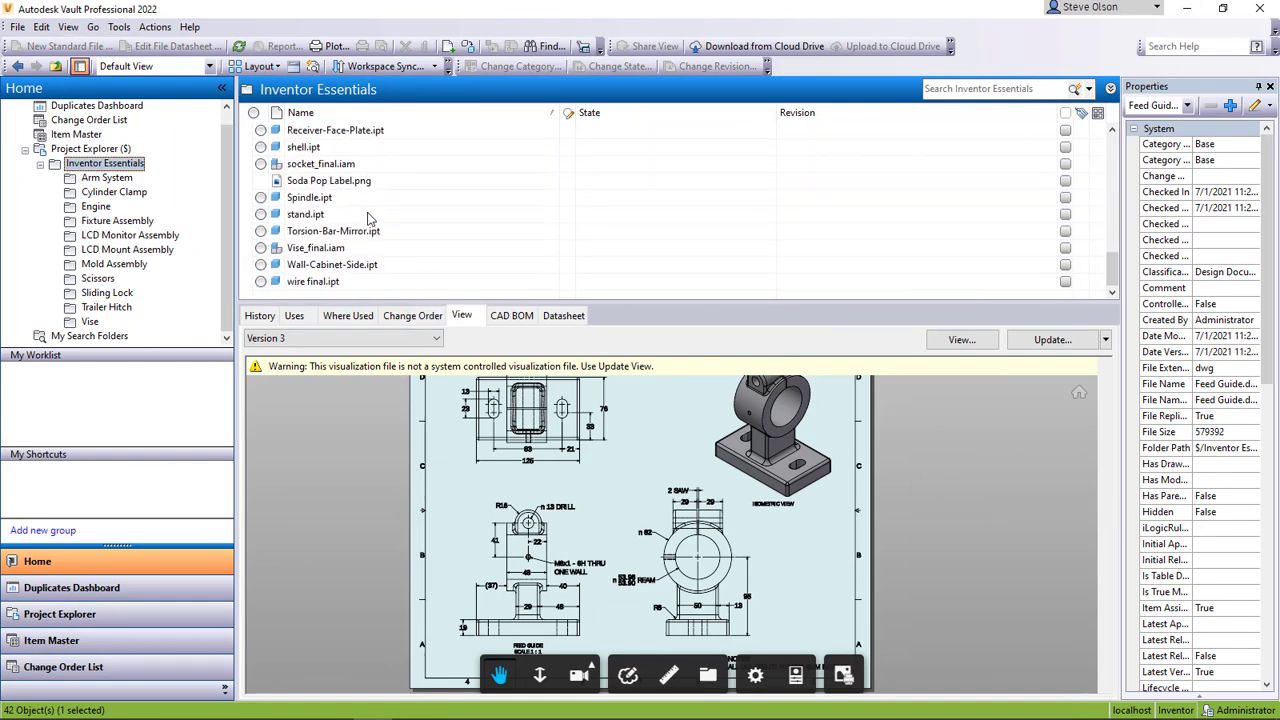
left_click(338, 165)
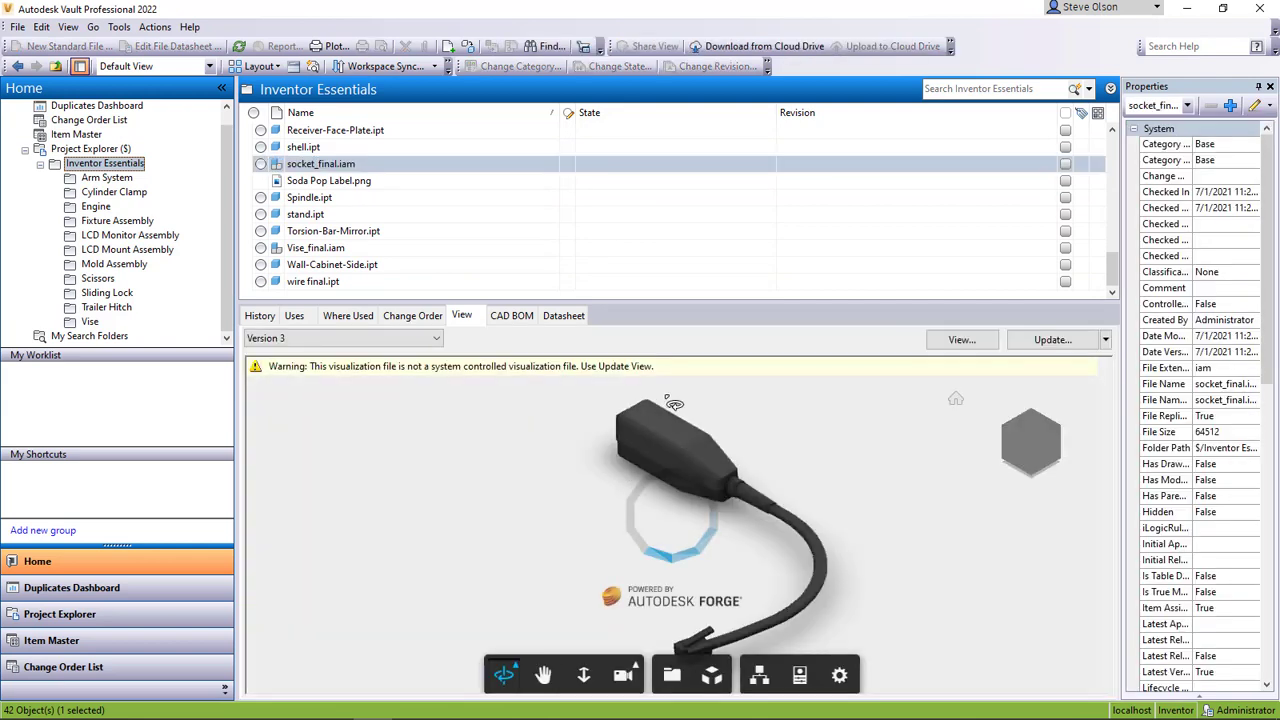
mouse_move(698, 301)
left_mouse_down()
mouse_move(699, 264)
mouse_move(697, 318)
left_mouse_up()
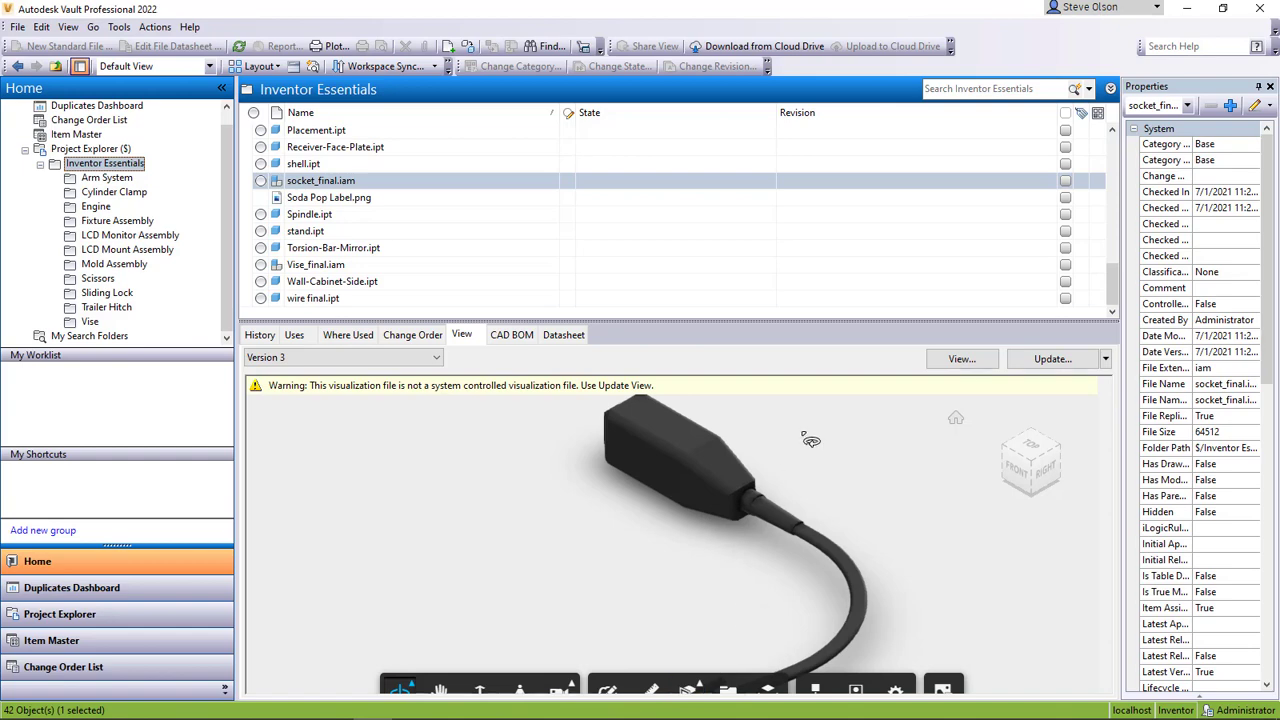
left_click_drag(694, 600, 694, 602)
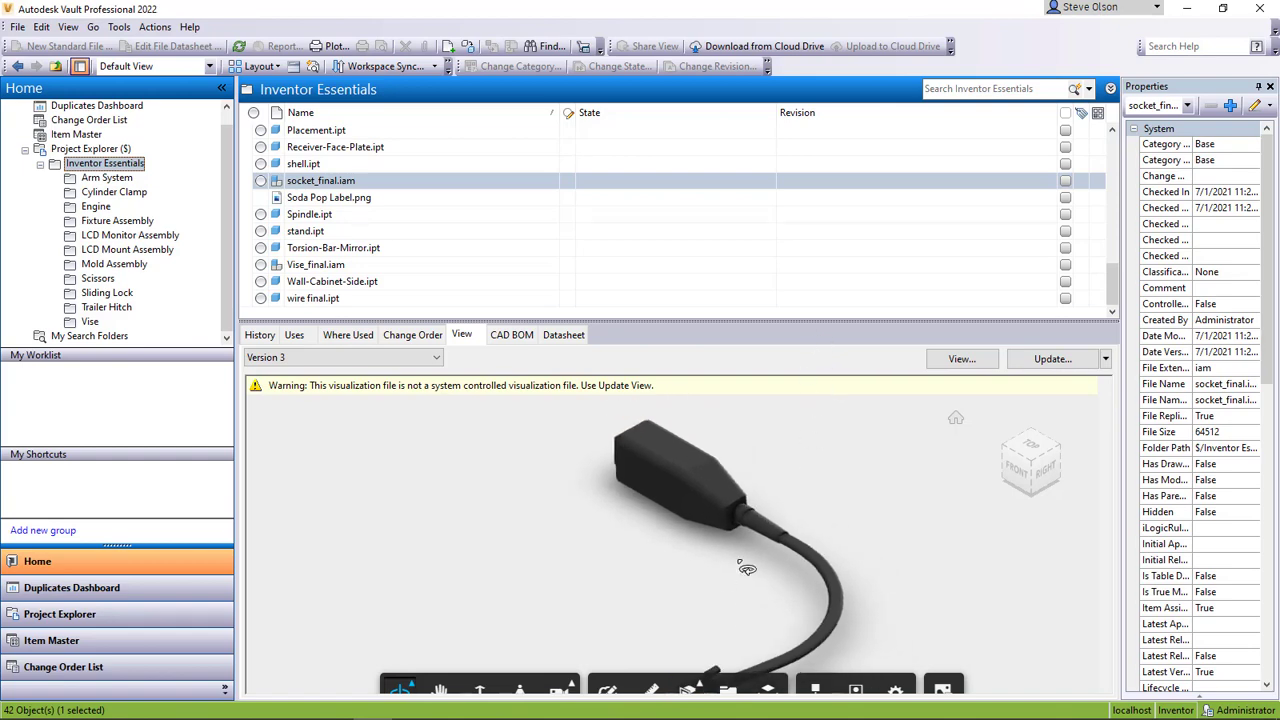
Open socket_final.iam in its own viewer window, maximizing then restoring it
left_click(961, 358)
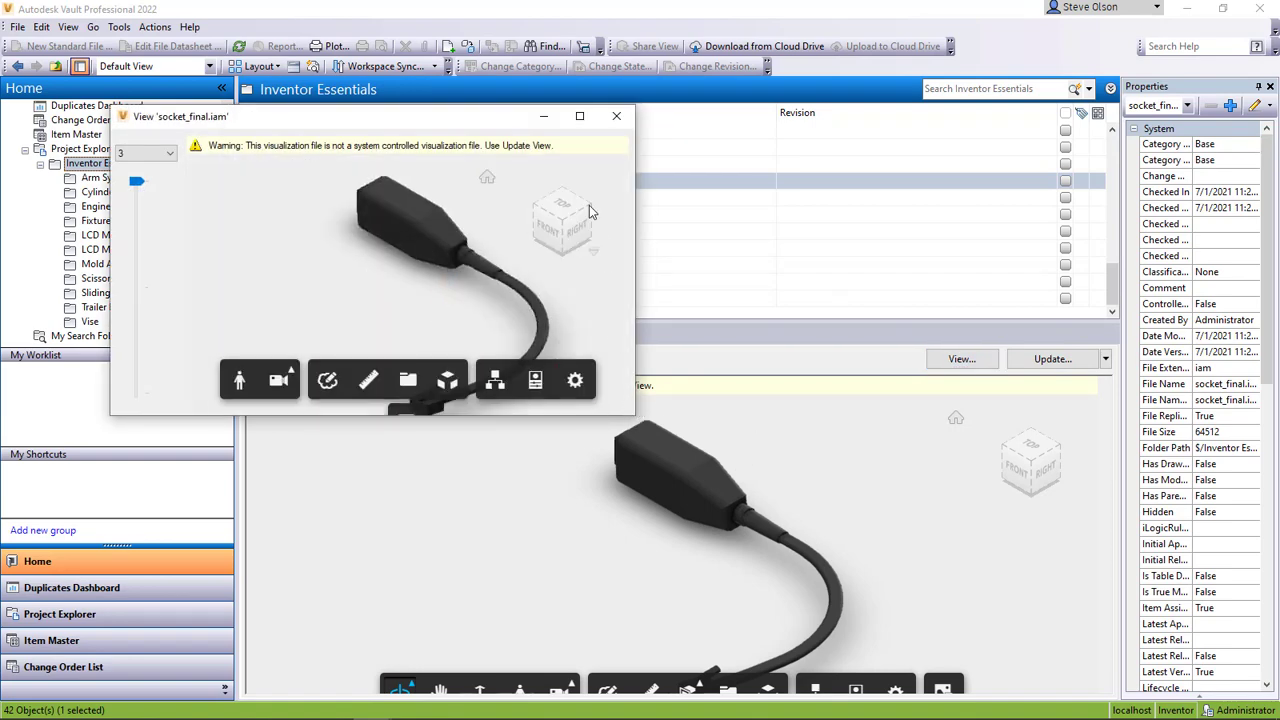
left_click(579, 116)
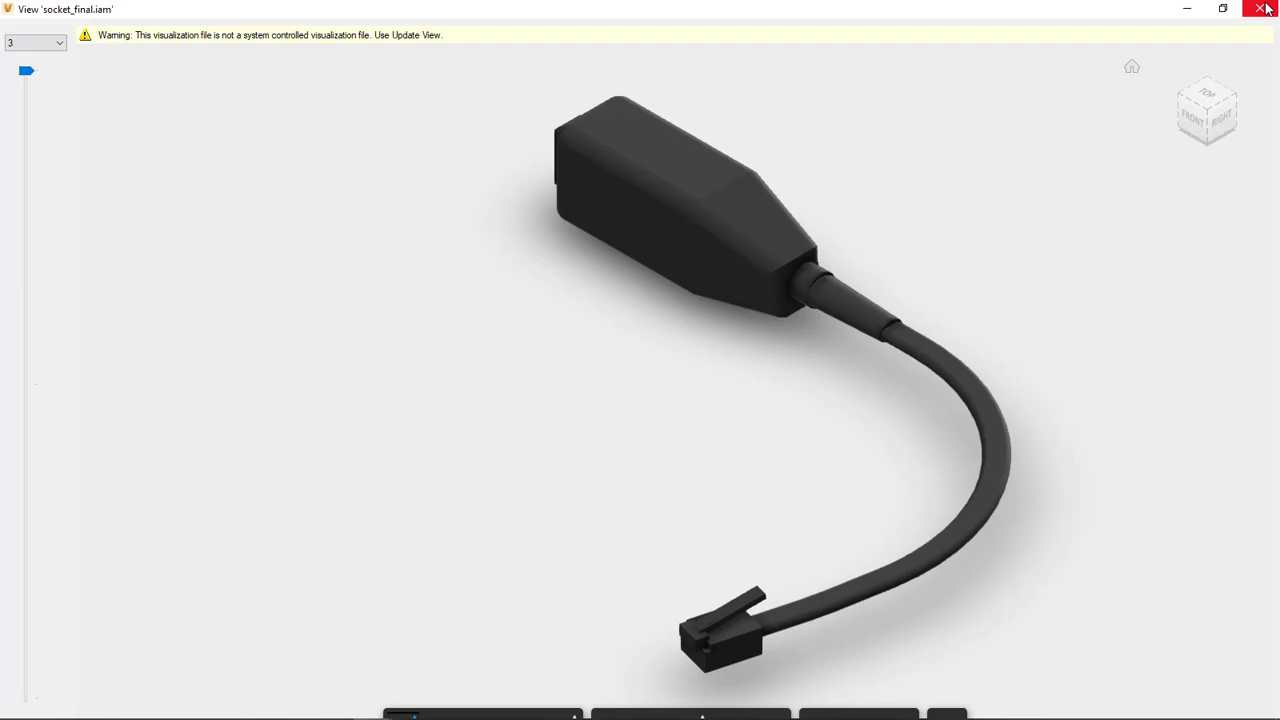
left_click(1222, 8)
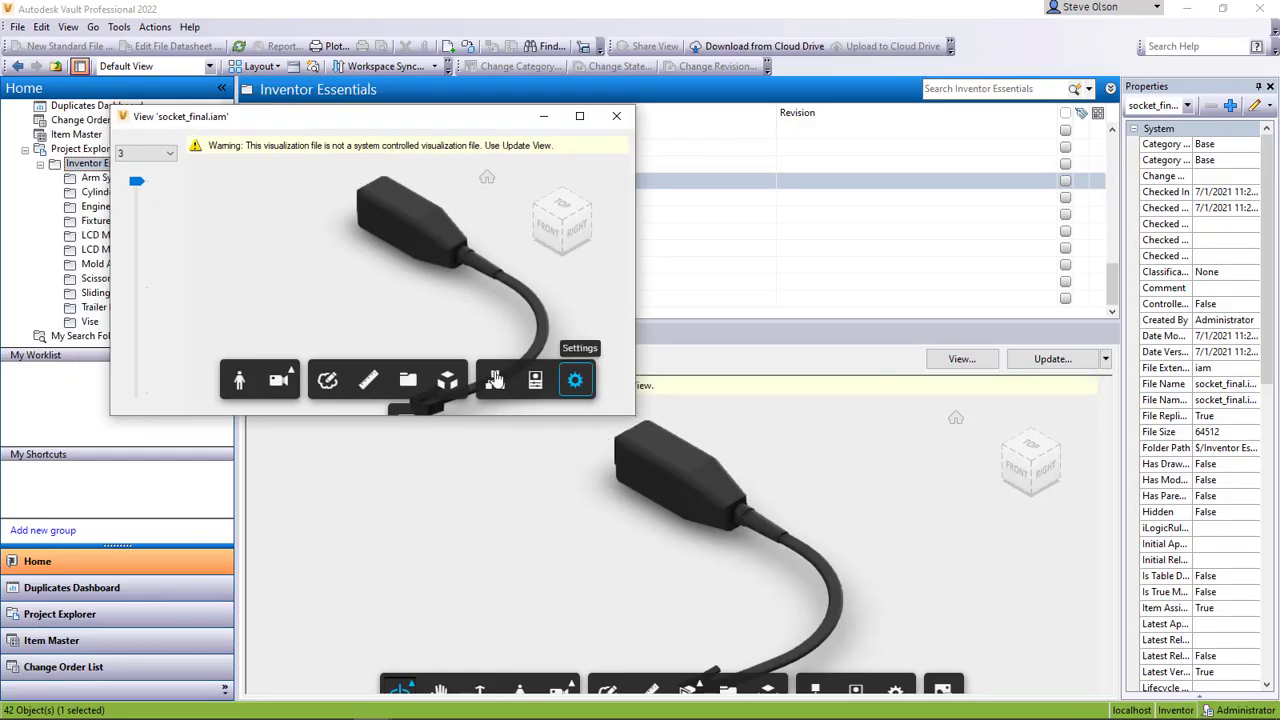
Turn on Explode Model and drag the slider to spread the socket components apart
left_click(449, 382)
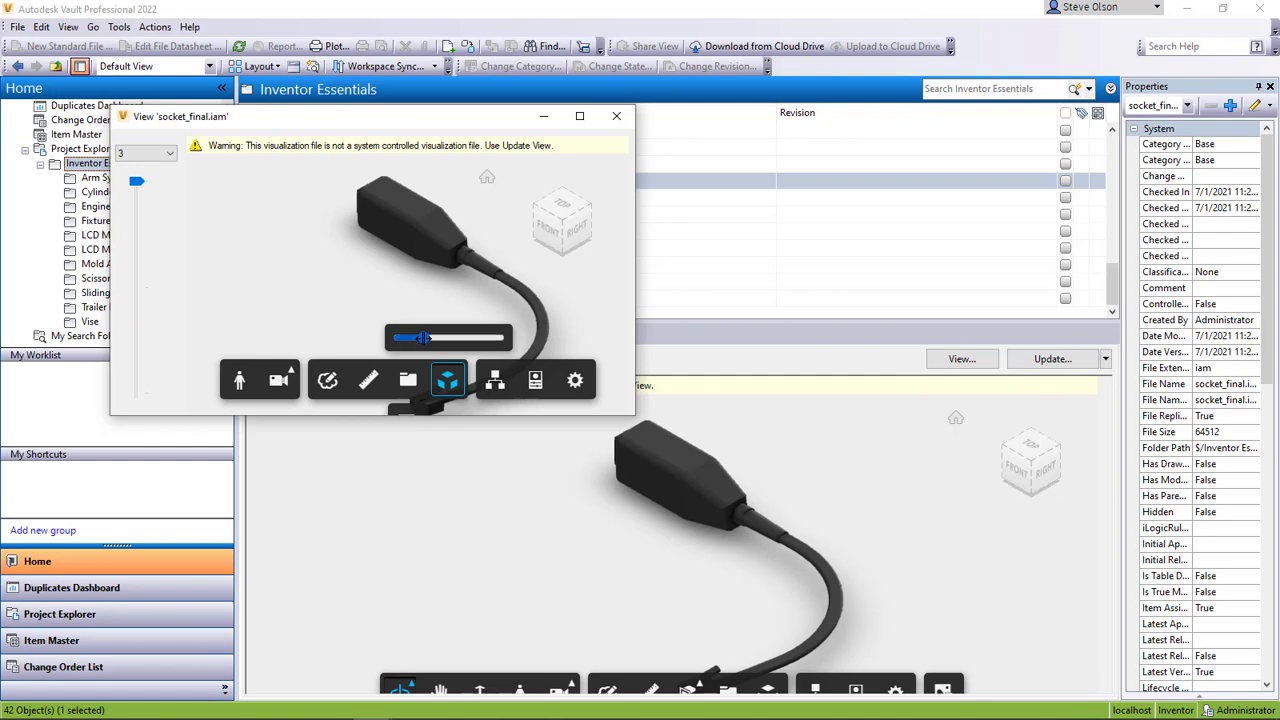
left_click_drag(418, 338, 461, 336)
scroll(484, 318, "down", 5)
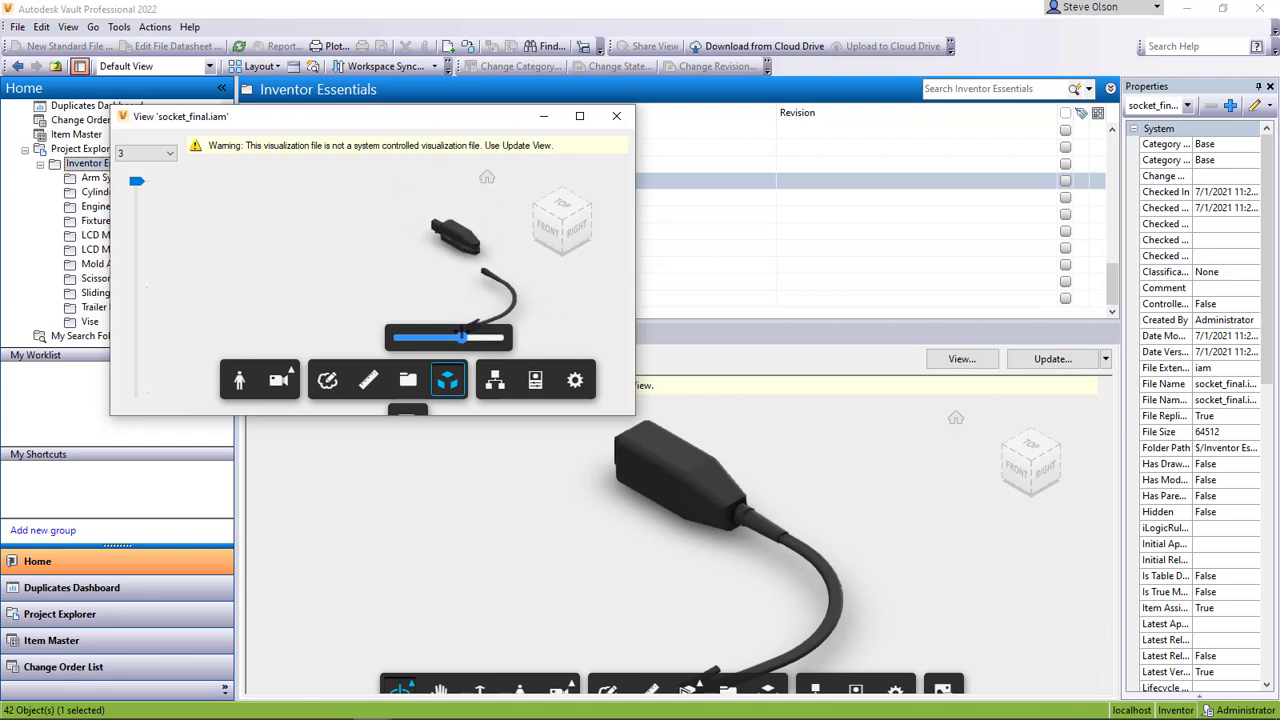
Open the Model Browser, enlarge the window, and toggle encbase:1 visibility off and on
left_click(495, 380)
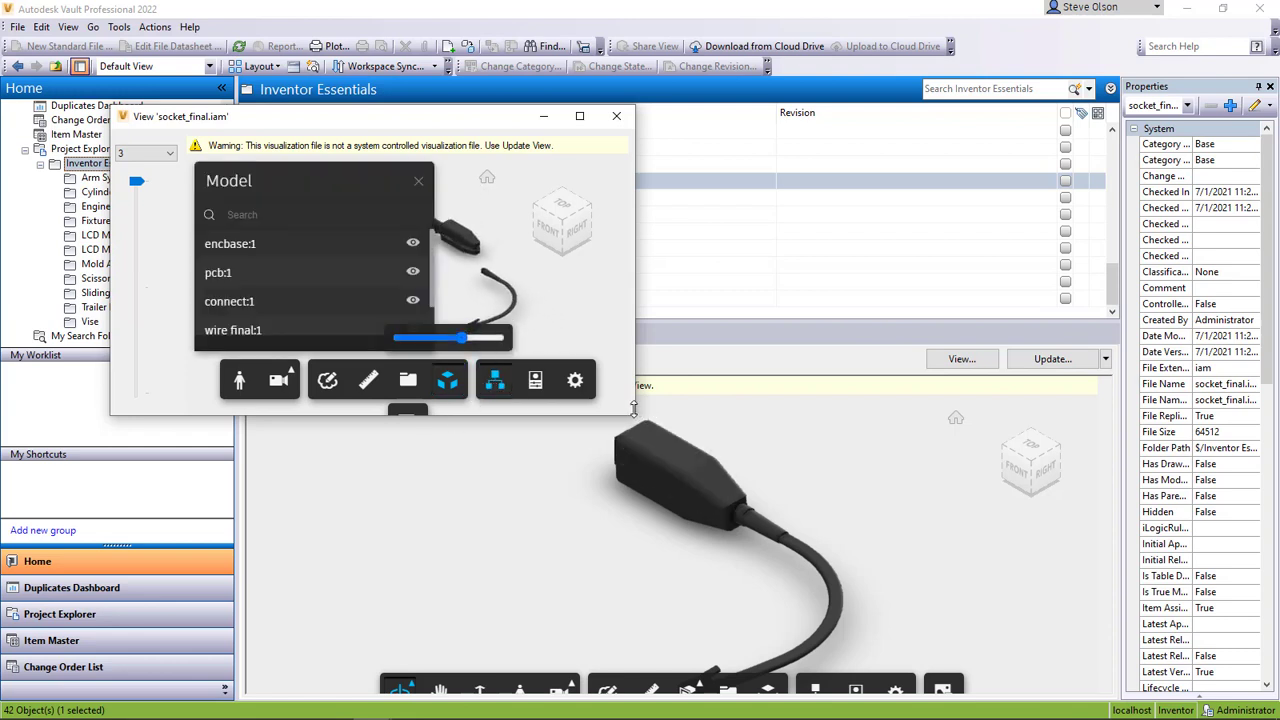
left_click_drag(635, 414, 711, 505)
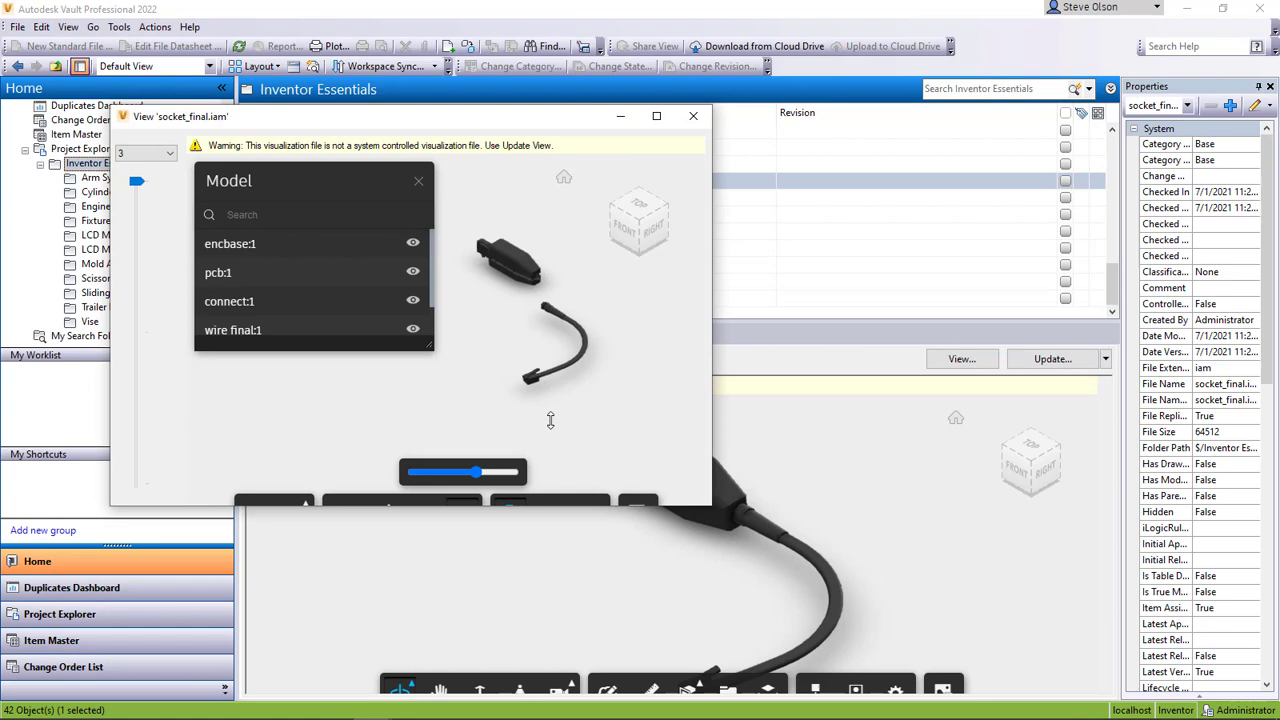
scroll(250, 262, "down", 1)
scroll(250, 263, "up", 1)
left_click(413, 244)
left_click(413, 244)
Show Properties and select enctop:1 to view its mass, material and volume
left_click(555, 500)
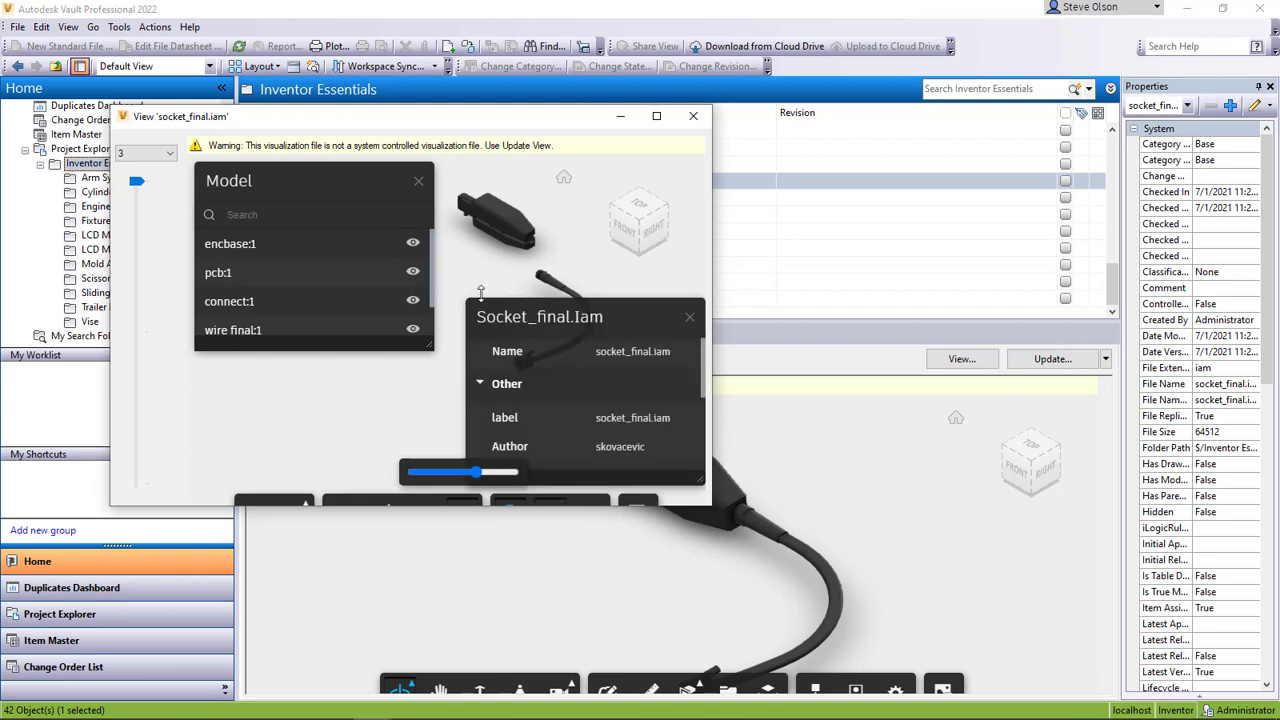
left_click(520, 228)
scroll(564, 375, "down", 5)
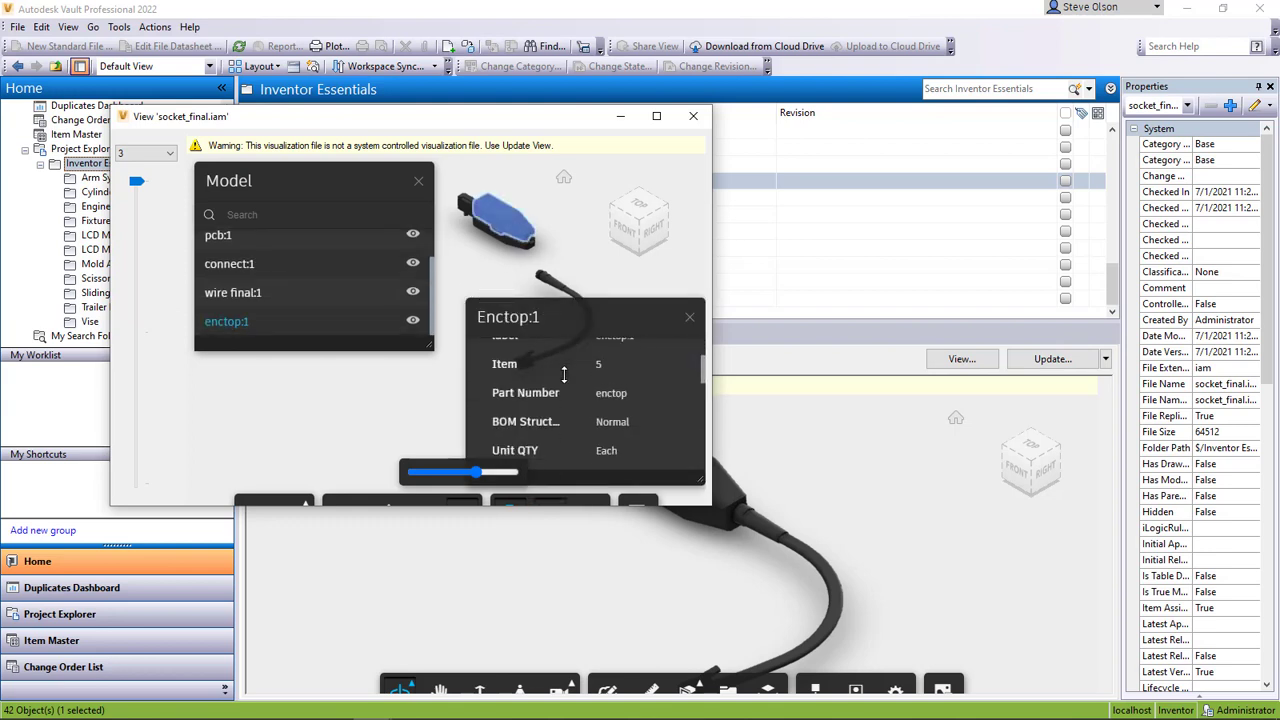